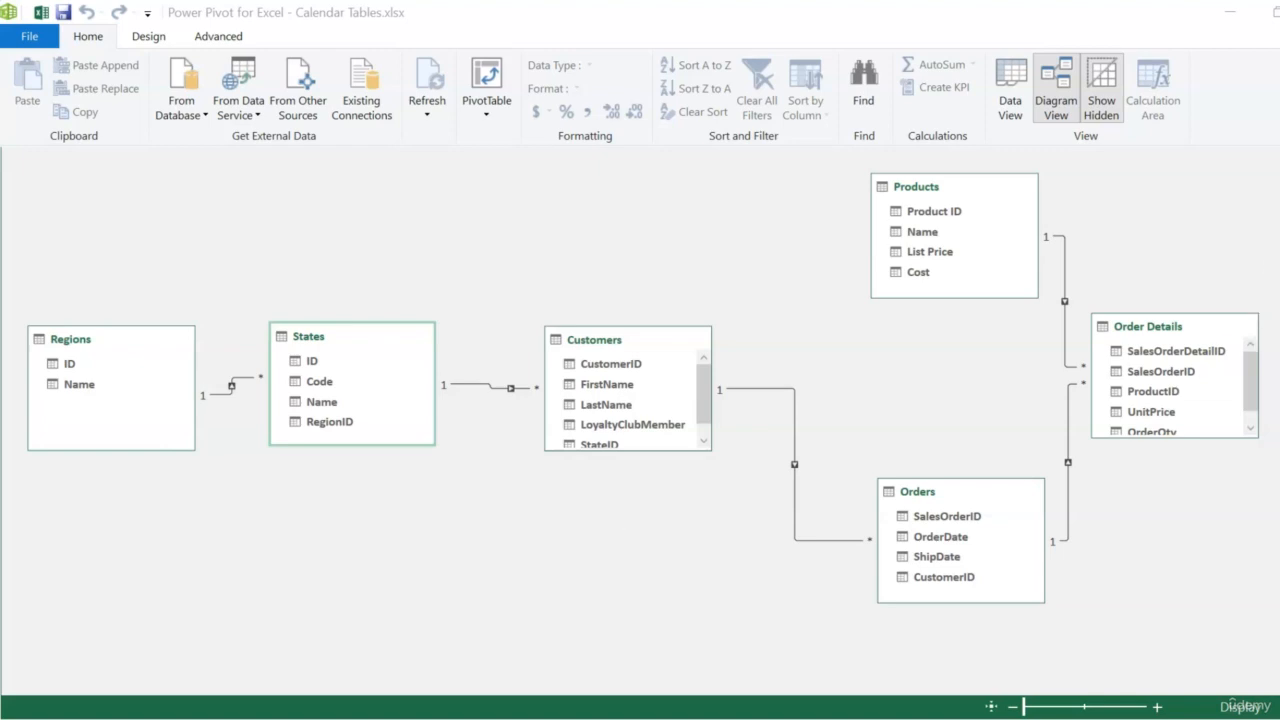
# - Switch to the Excel workbook and start a text/CSV import, browsing to the Example Data folder
pyautogui.hotkey('alt', 'Tab')
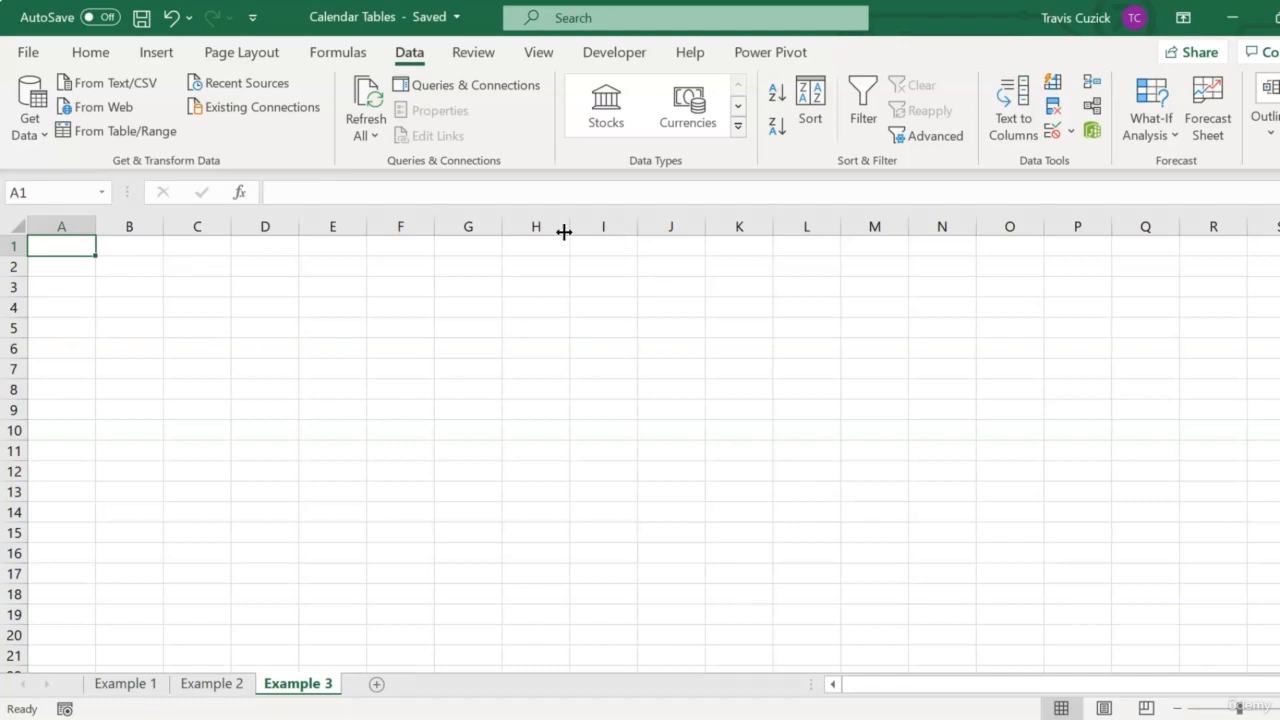
pyautogui.click(44, 136)
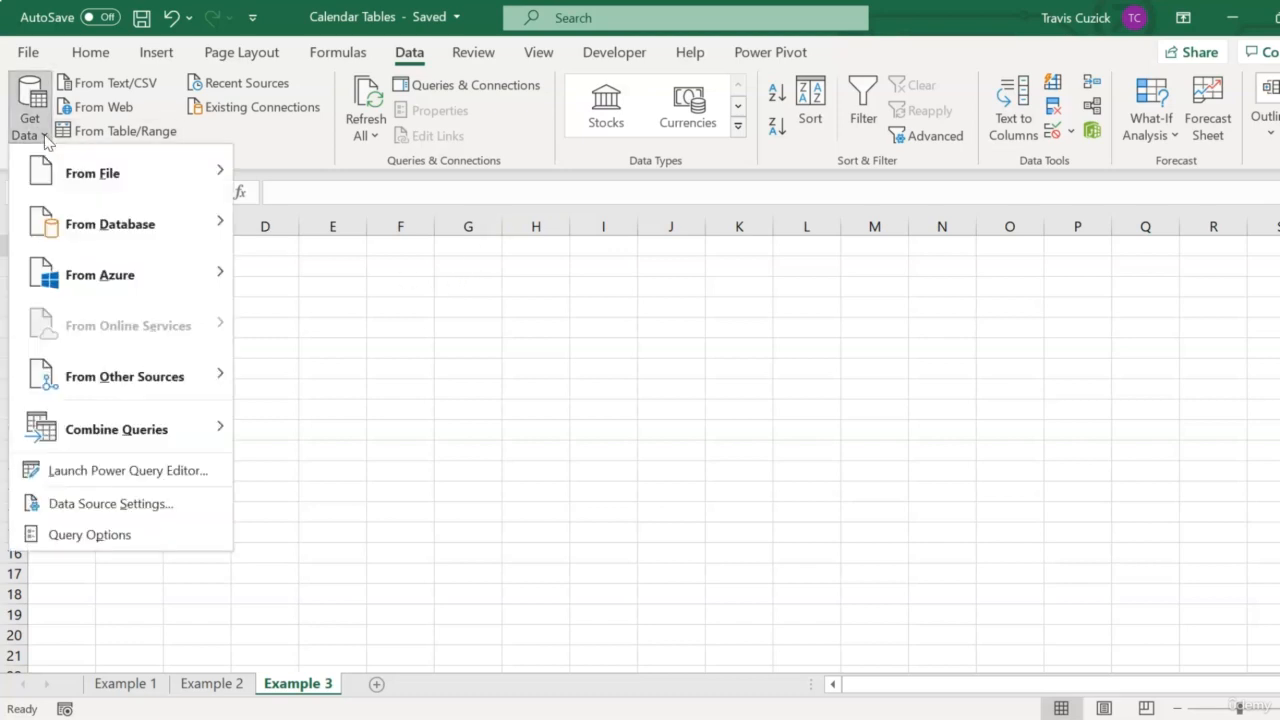
pyautogui.moveTo(82, 173)
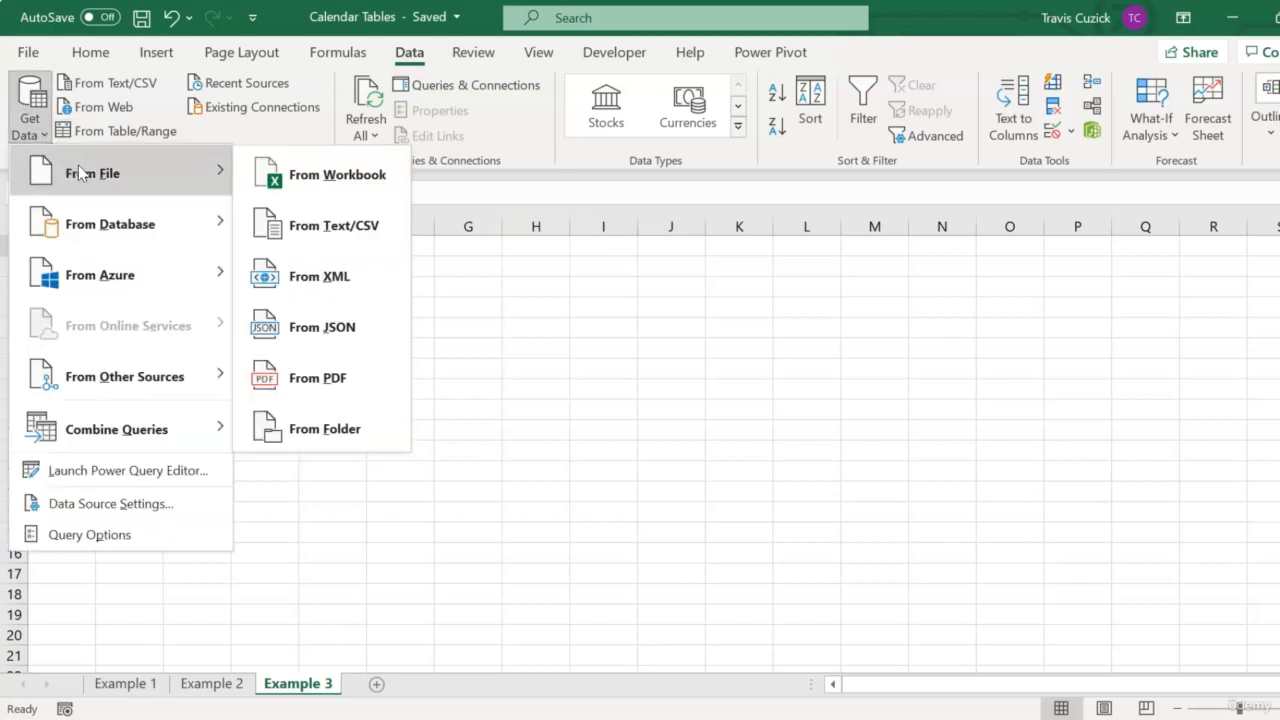
pyautogui.click(326, 225)
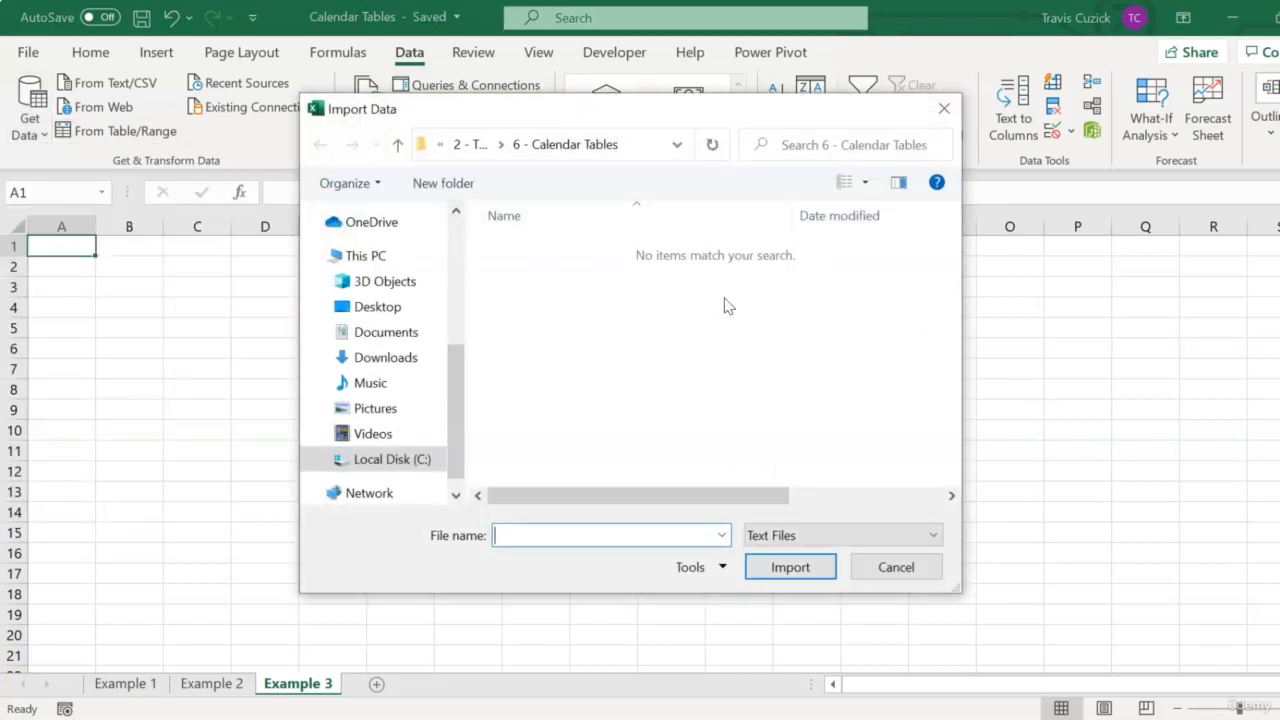
pyautogui.click(470, 144)
pyautogui.click(465, 144)
pyautogui.doubleClick(589, 311)
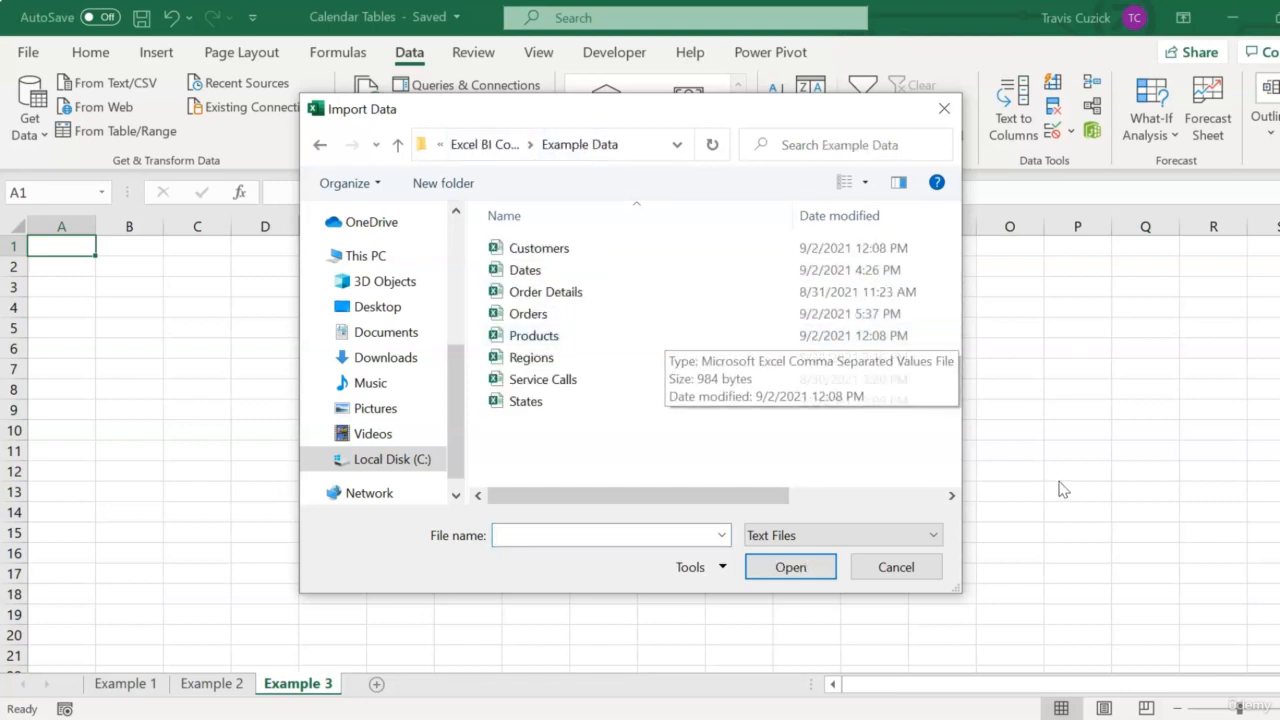
# - Import the Dates file and open it for transformation in the Power Query Editor
pyautogui.click(563, 272)
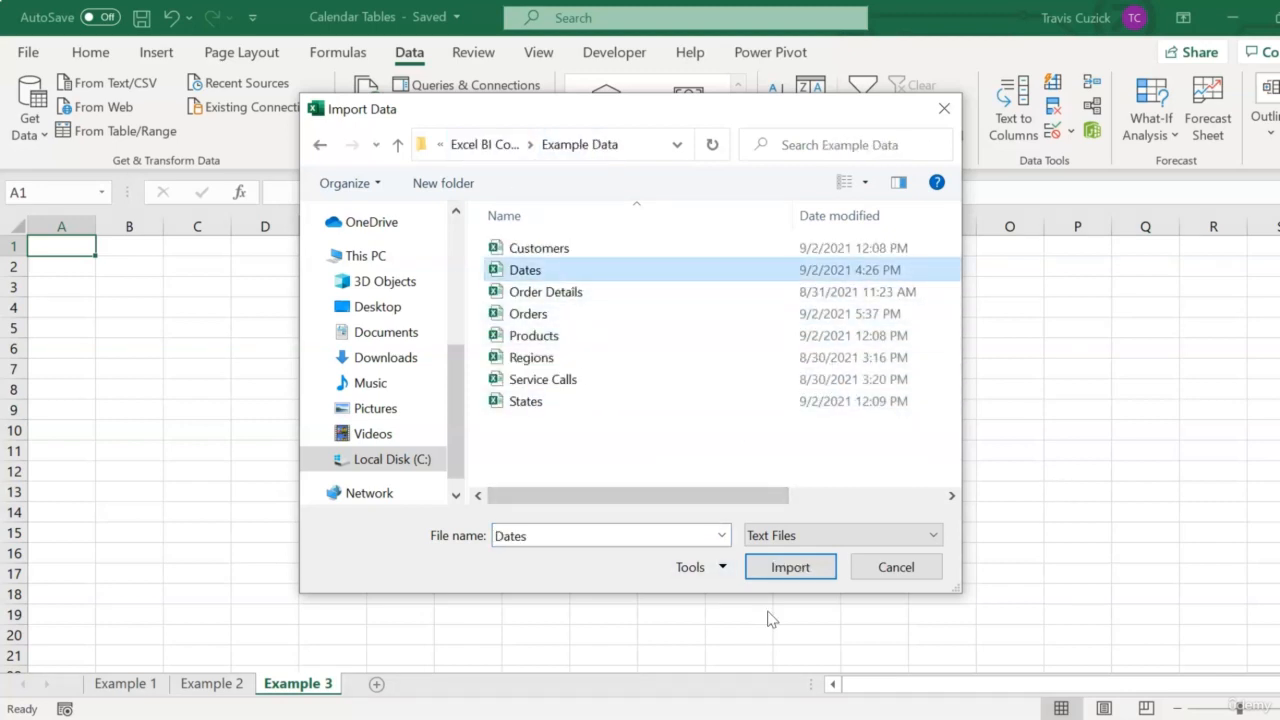
pyautogui.click(780, 566)
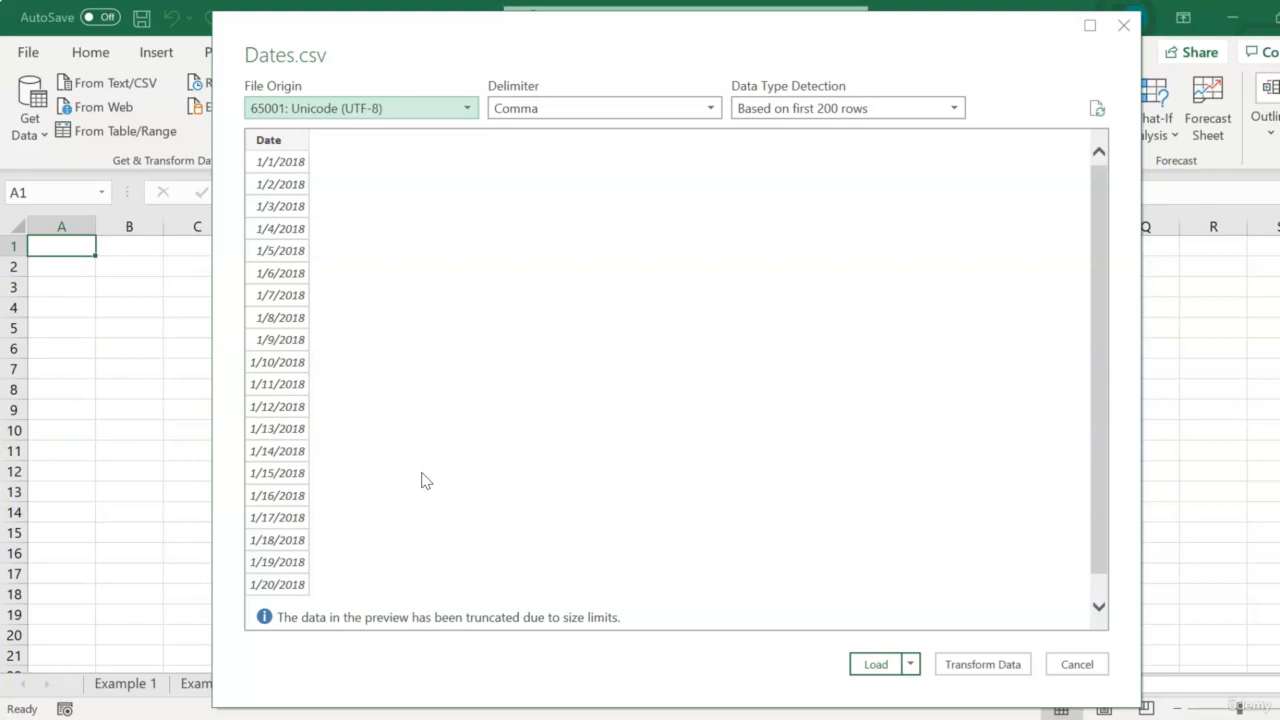
pyautogui.click(962, 668)
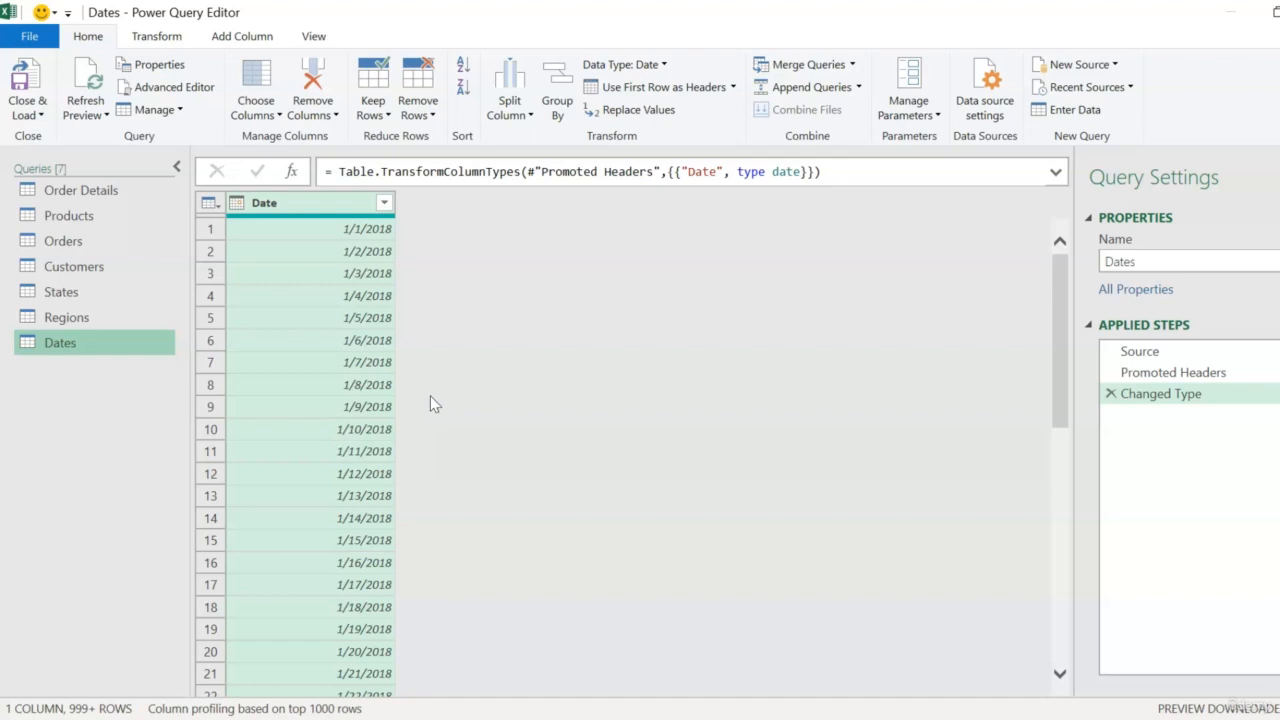
# - Add columns with the name of the day and the name of the month derived from the Date column
pyautogui.click(256, 40)
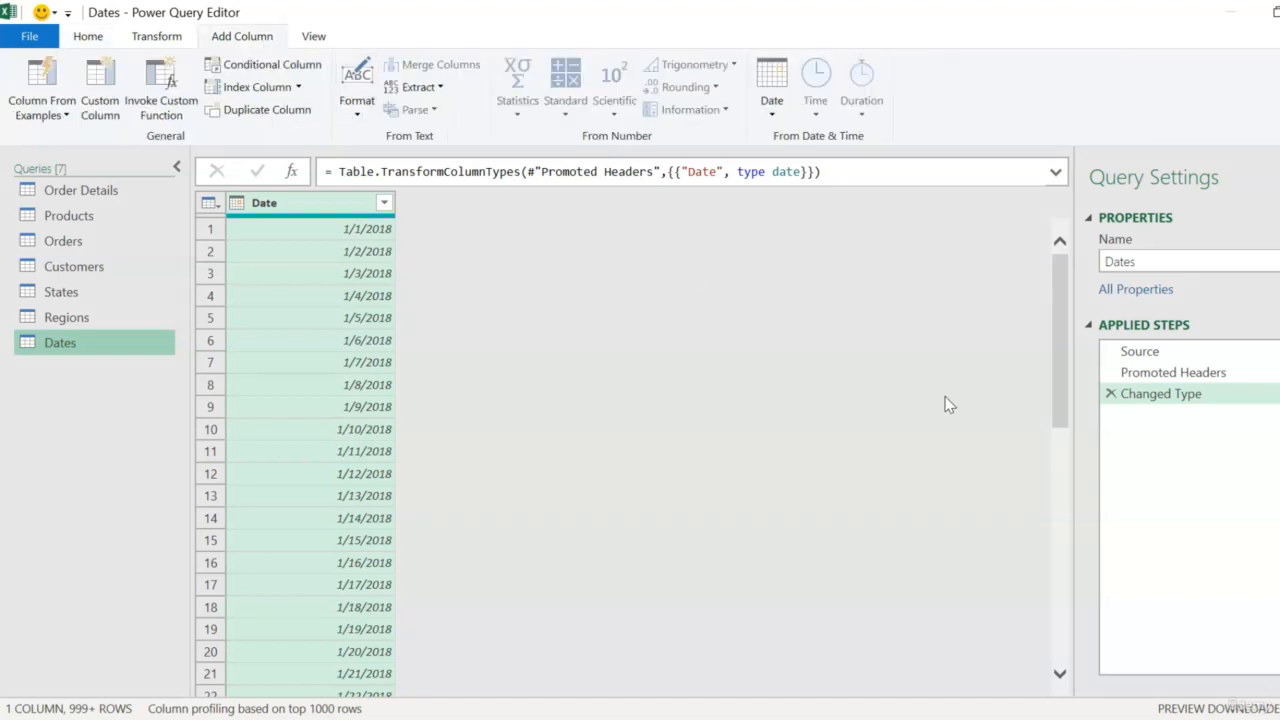
pyautogui.click(775, 112)
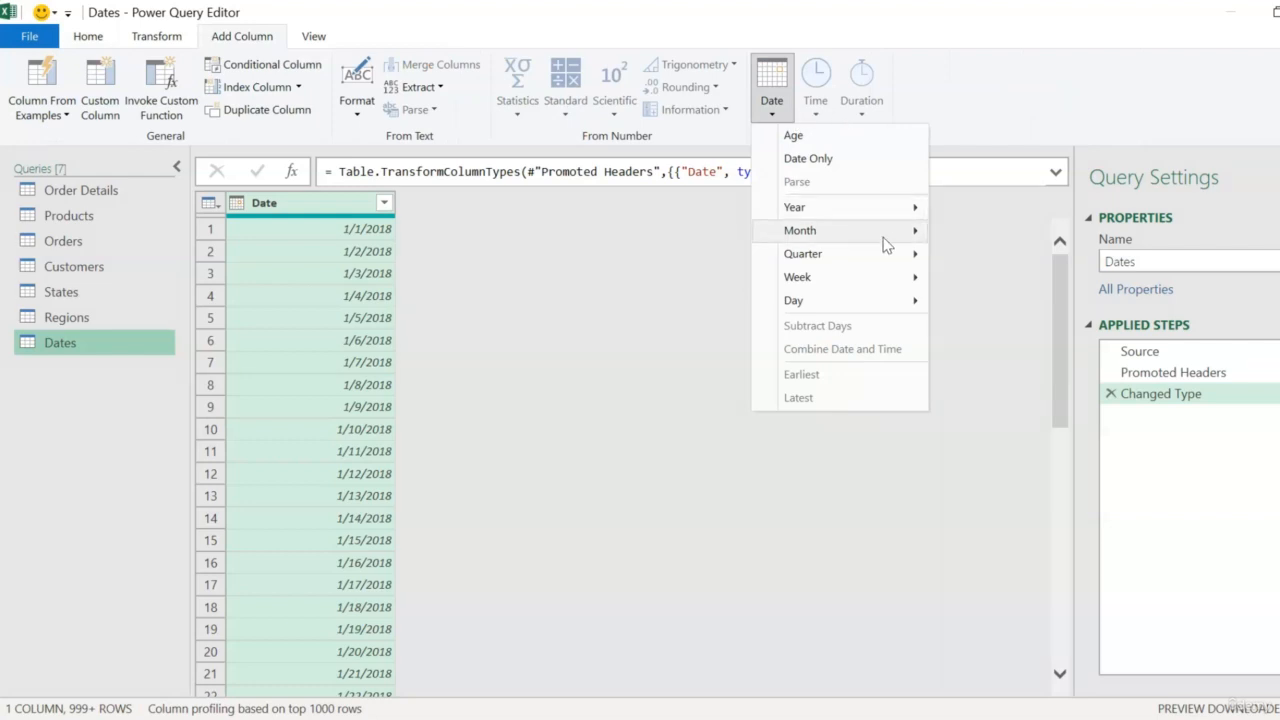
pyautogui.moveTo(882, 306)
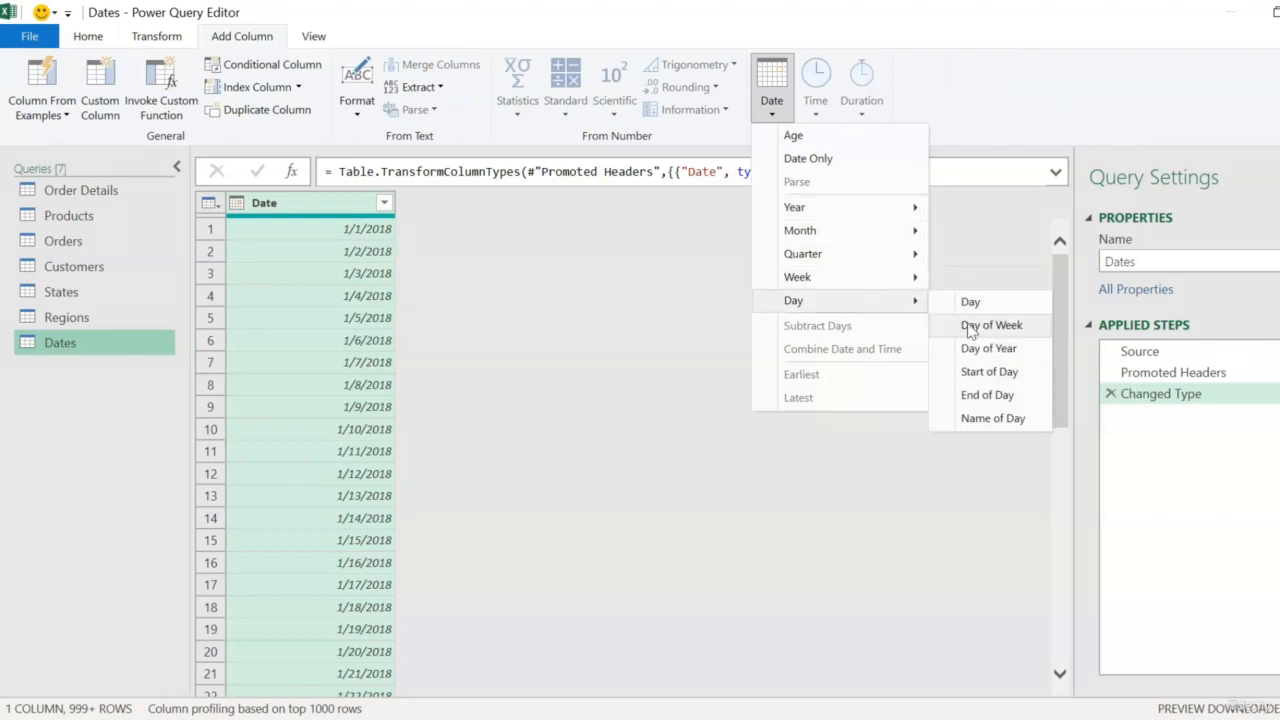
pyautogui.click(1004, 418)
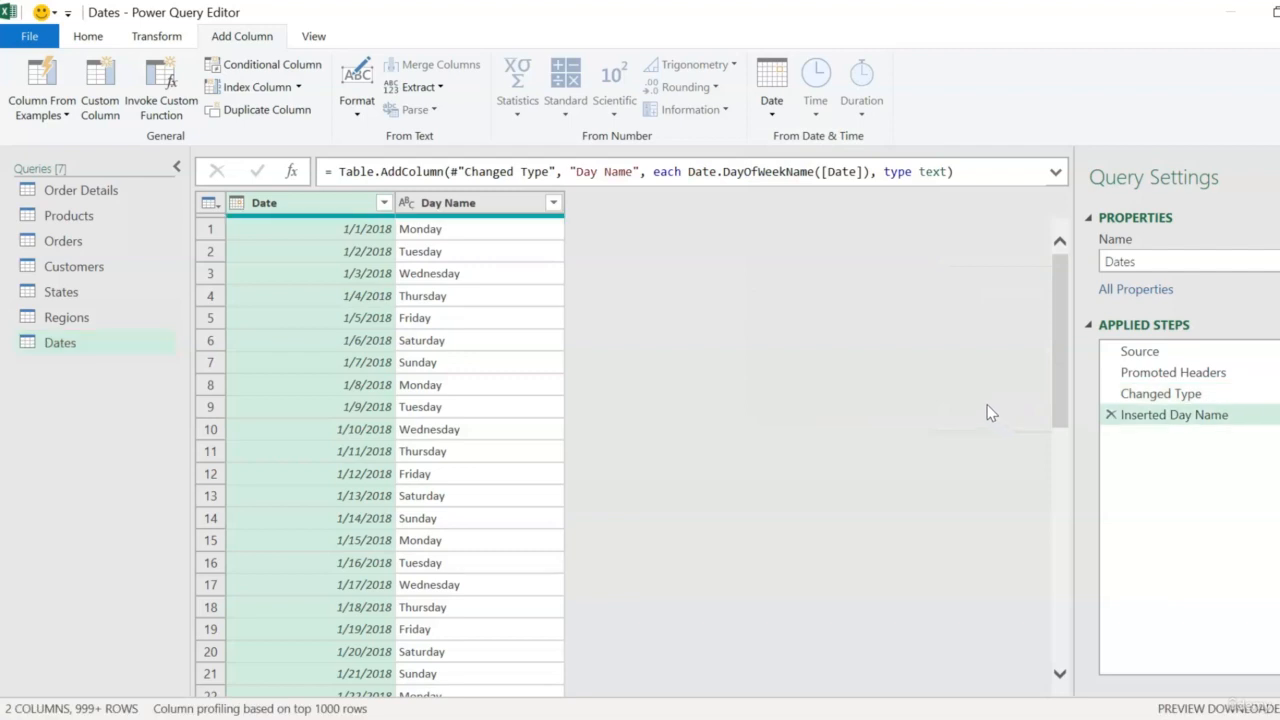
pyautogui.click(771, 95)
pyautogui.moveTo(851, 229)
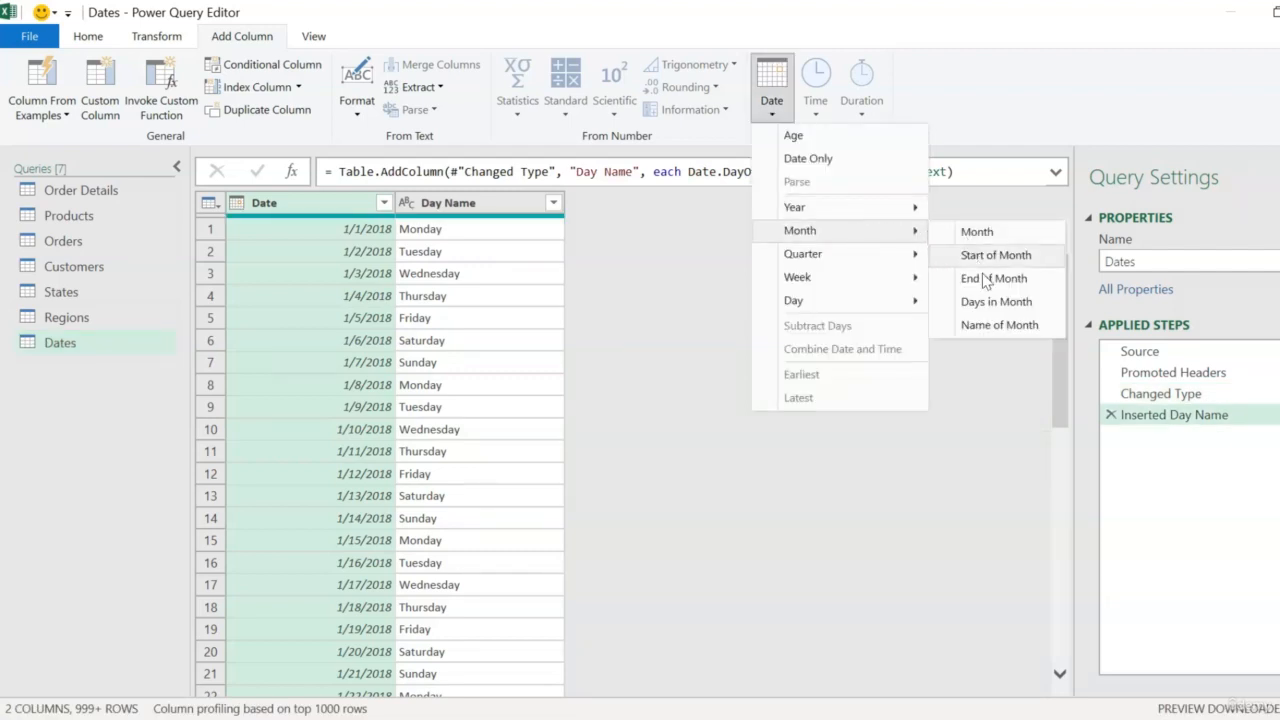
pyautogui.click(988, 325)
# - Add Year and Quarter of Year columns derived from the Date column
pyautogui.click(771, 95)
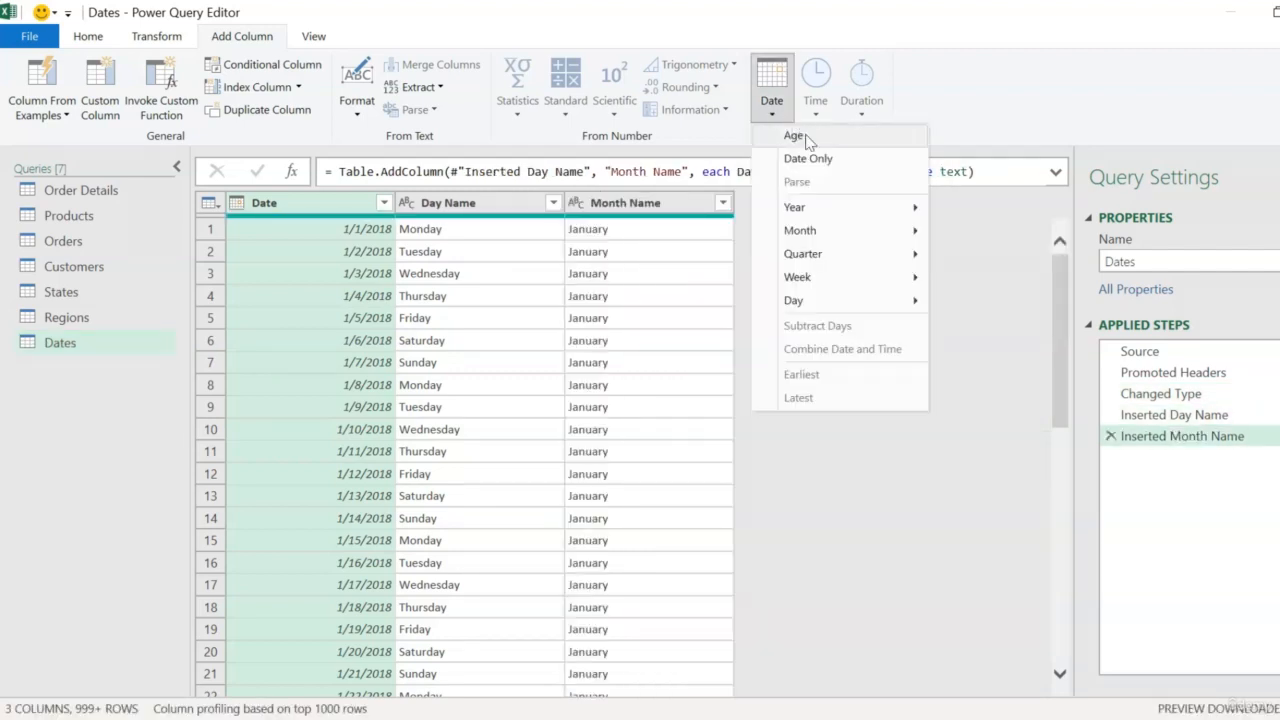
pyautogui.moveTo(834, 211)
pyautogui.click(950, 215)
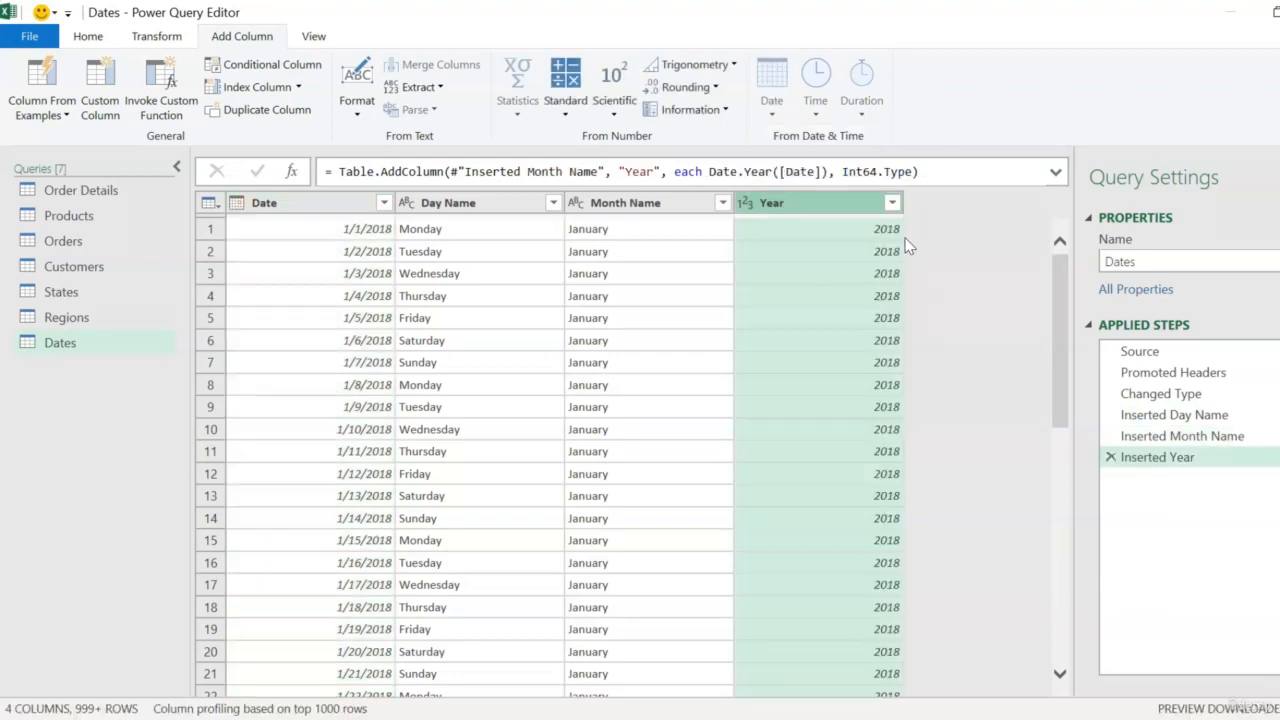
pyautogui.click(771, 95)
pyautogui.moveTo(866, 262)
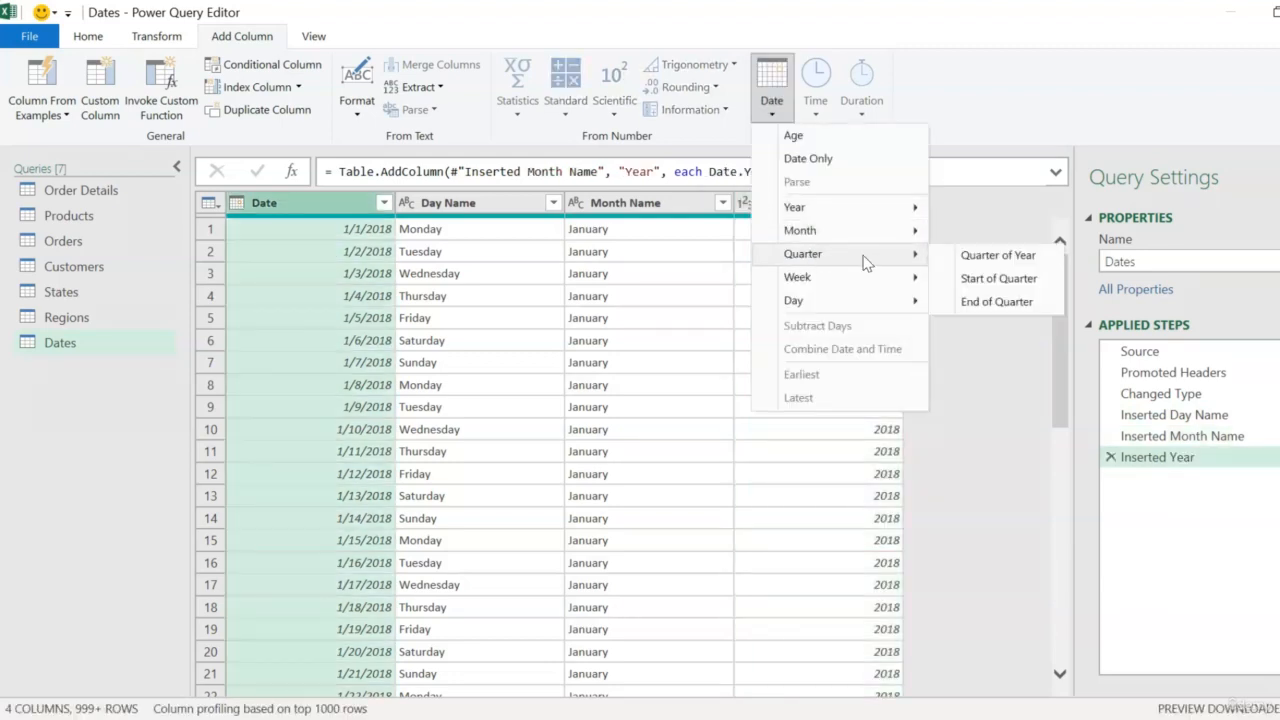
pyautogui.click(960, 262)
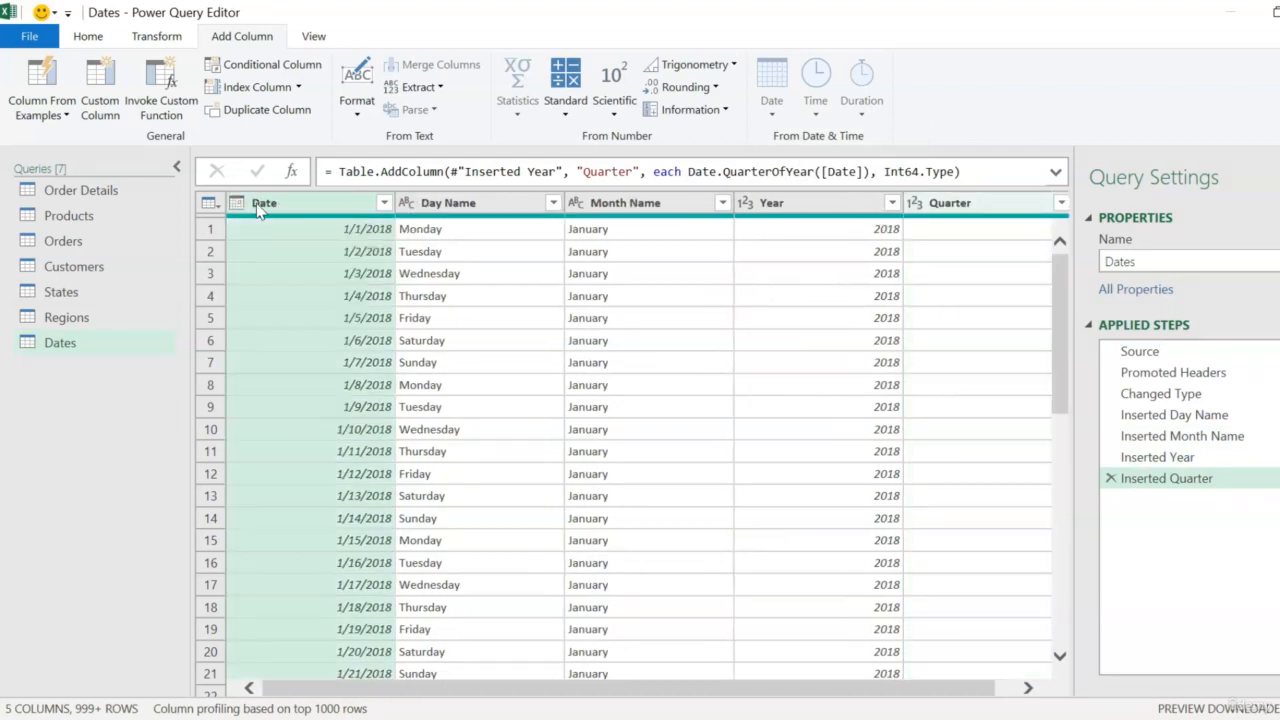
# - Add a Start of Month column derived from the Date column
pyautogui.click(258, 205)
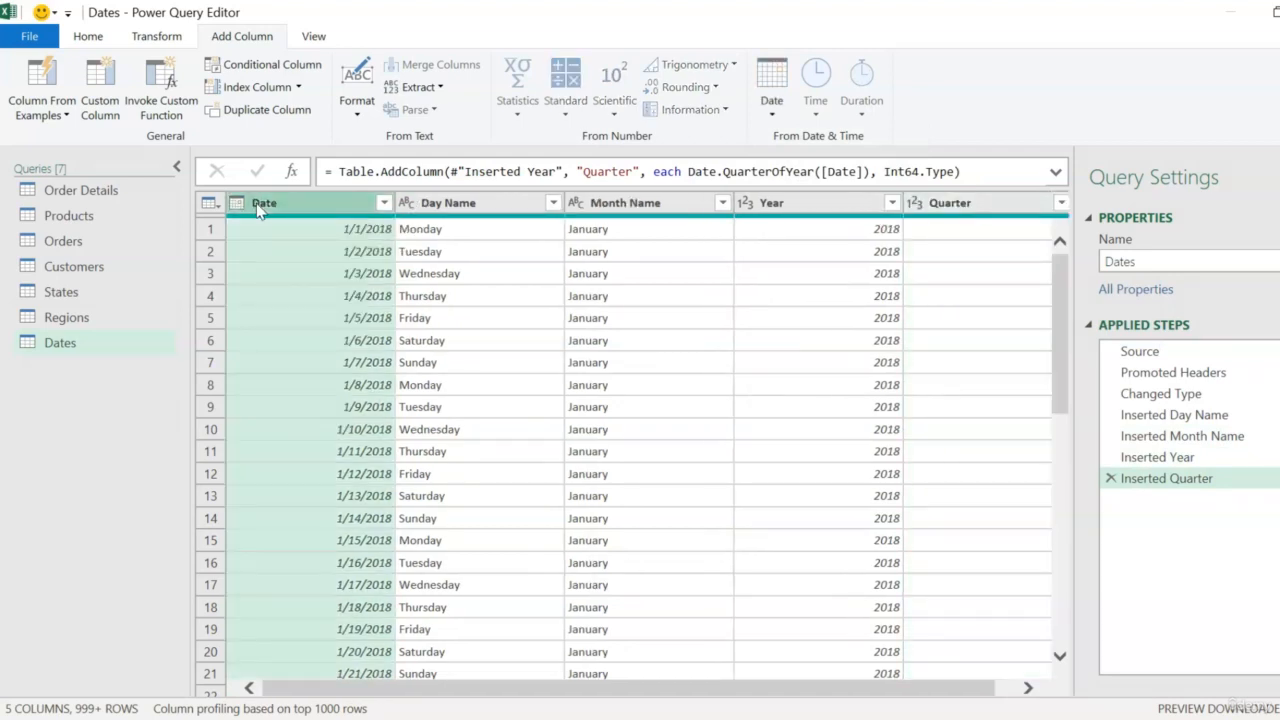
pyautogui.click(770, 105)
pyautogui.moveTo(826, 231)
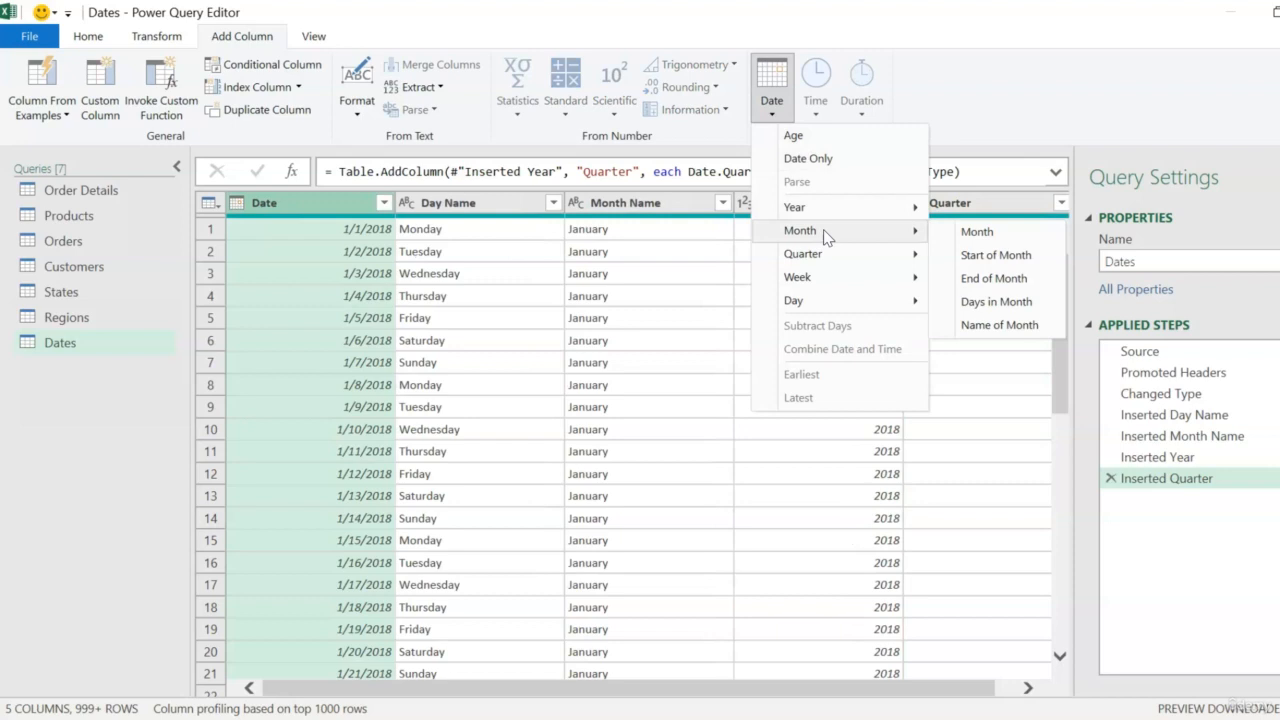
pyautogui.click(968, 255)
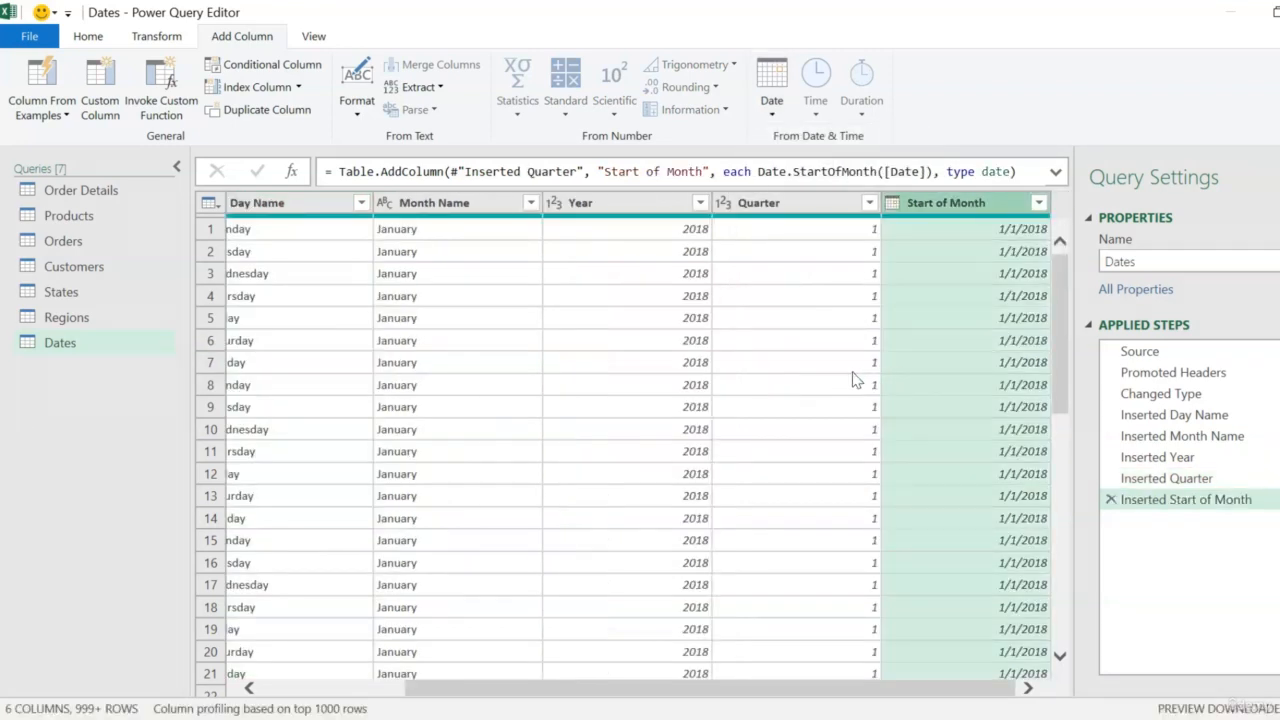
# - Close and load the Dates query as a connection only, adding its data to the Data Model
pyautogui.click(100, 38)
pyautogui.click(41, 116)
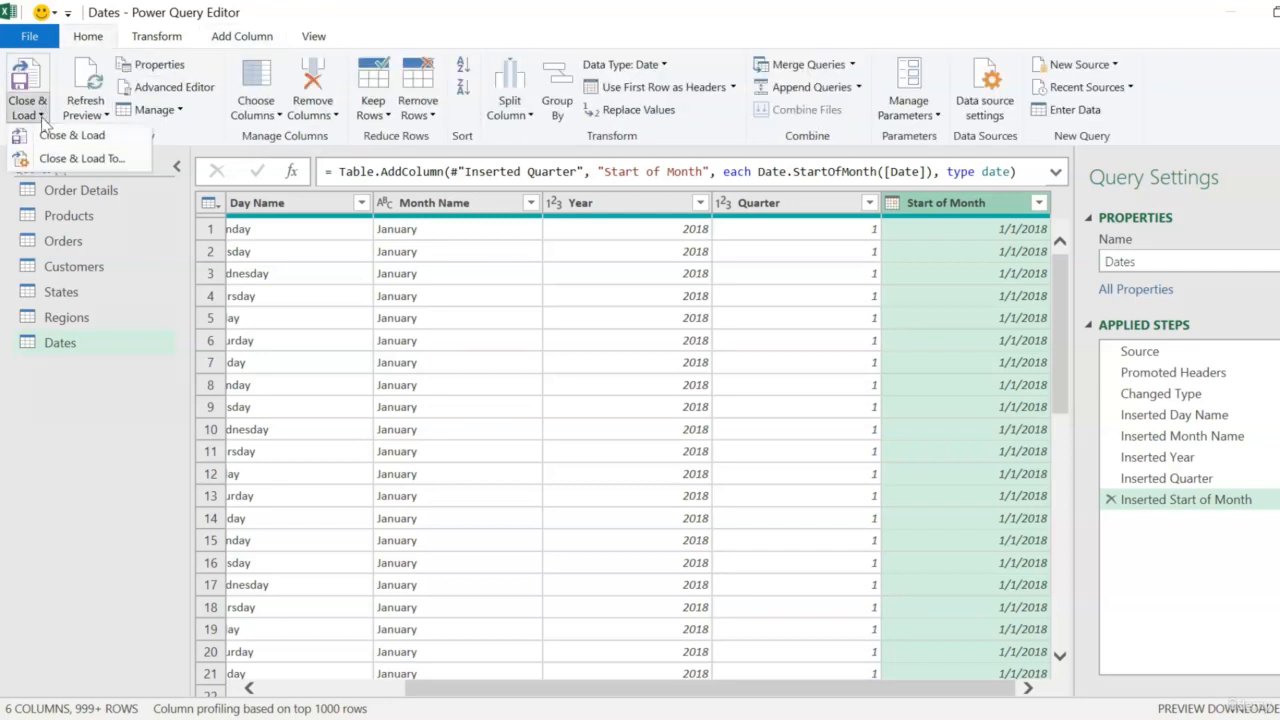
pyautogui.click(100, 142)
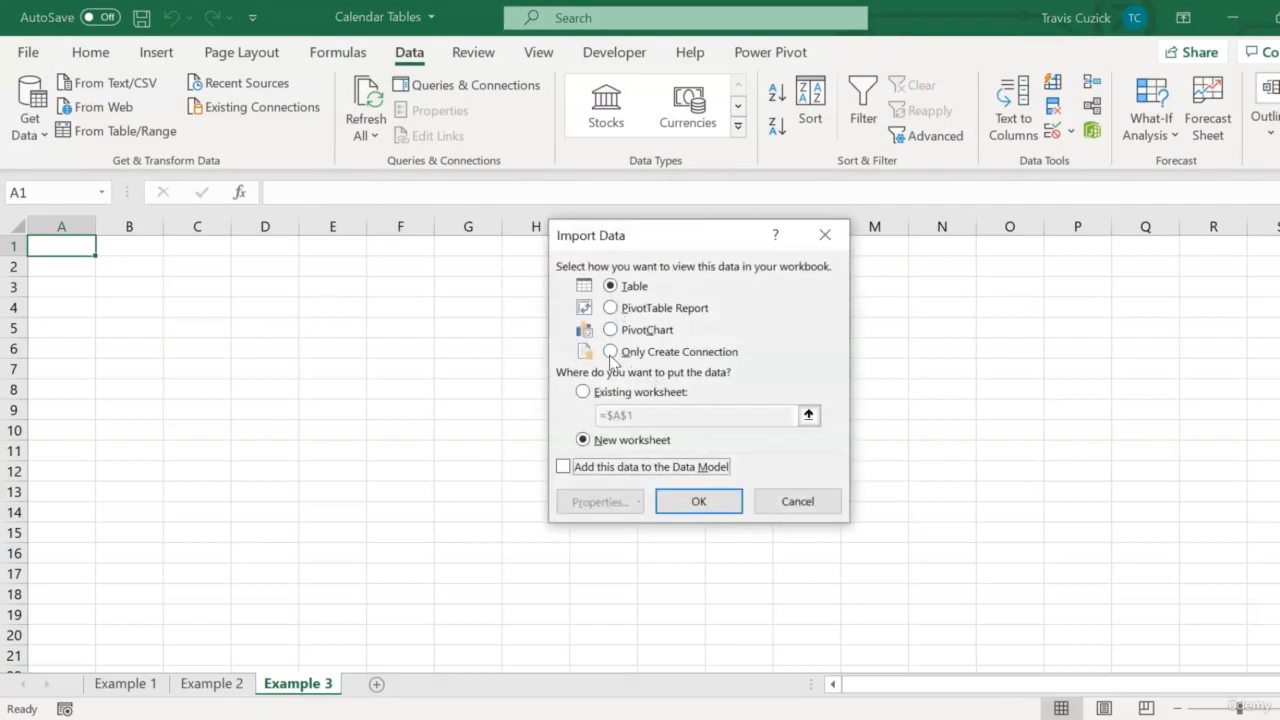
pyautogui.click(611, 353)
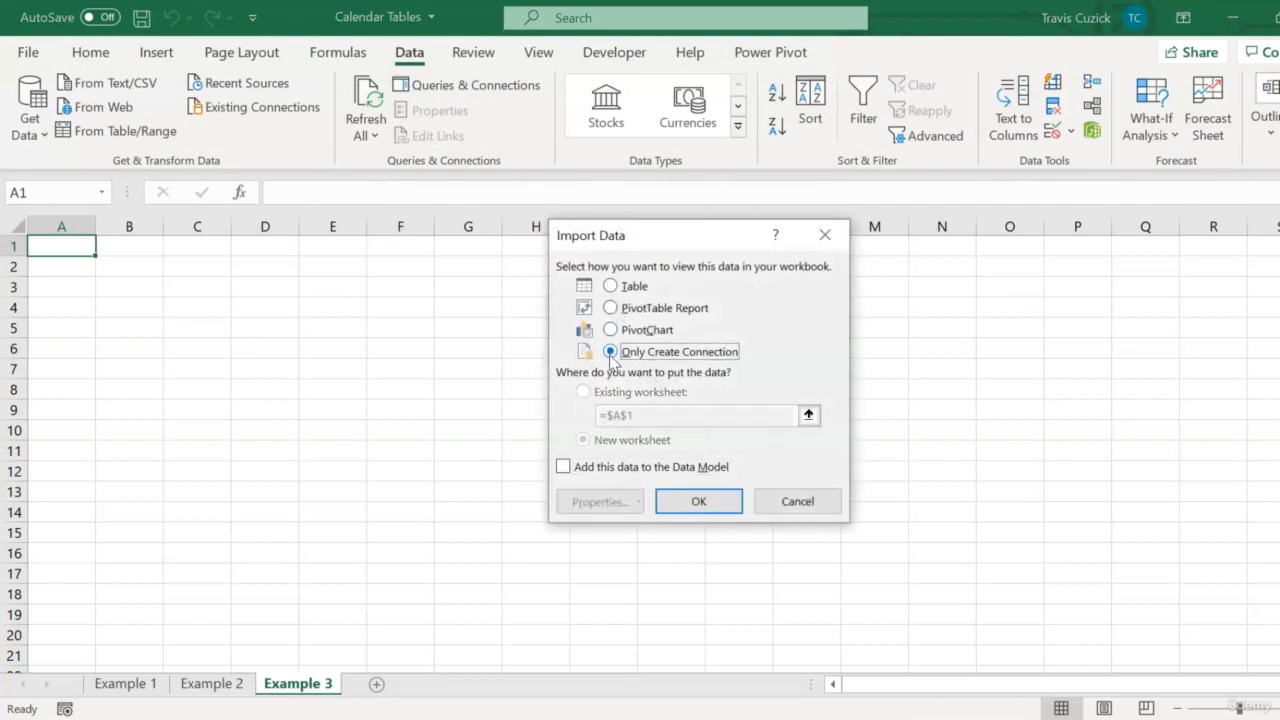
pyautogui.click(563, 469)
pyautogui.click(696, 503)
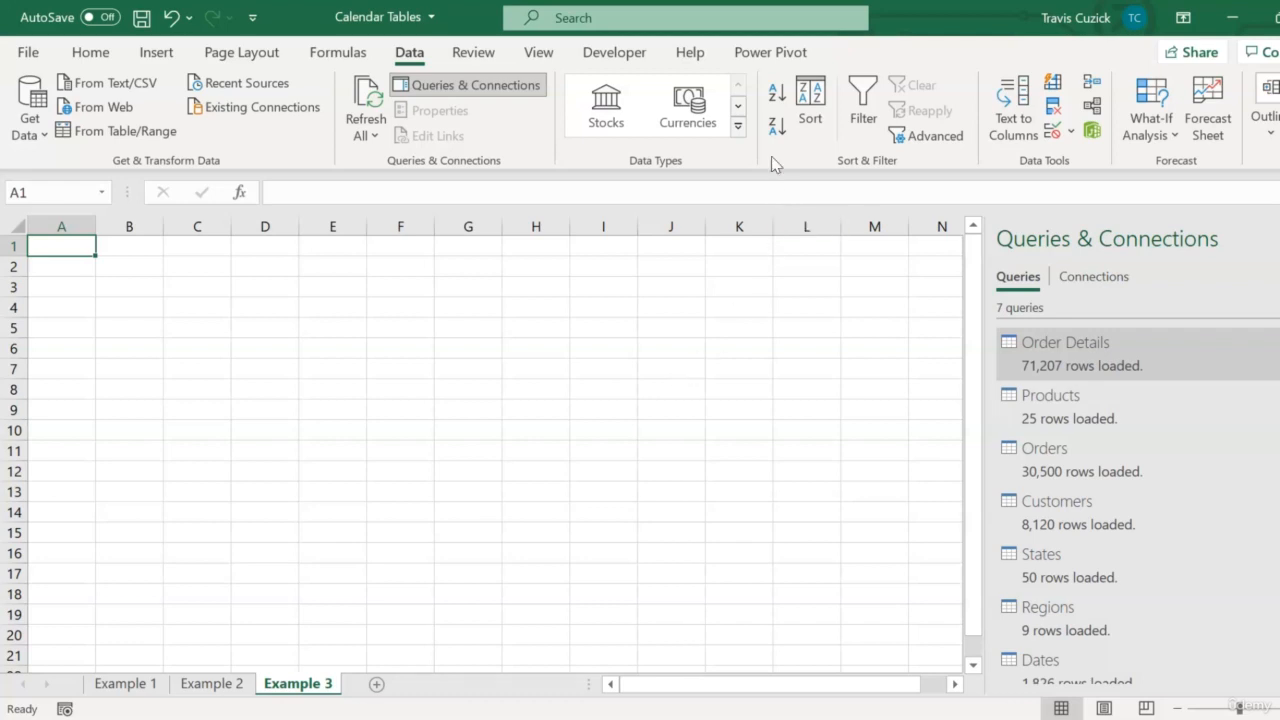
# - Open the Data Model in Power Pivot and show all its tables in the diagram view
pyautogui.click(772, 58)
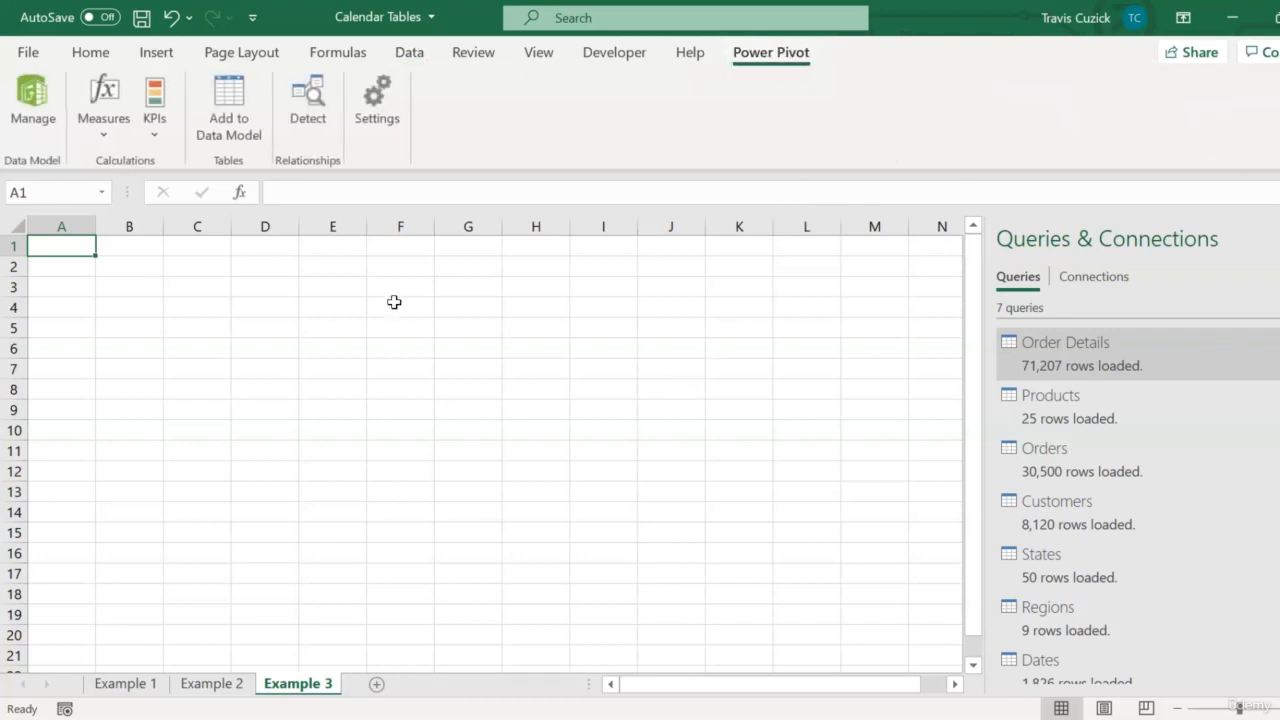
pyautogui.click(54, 118)
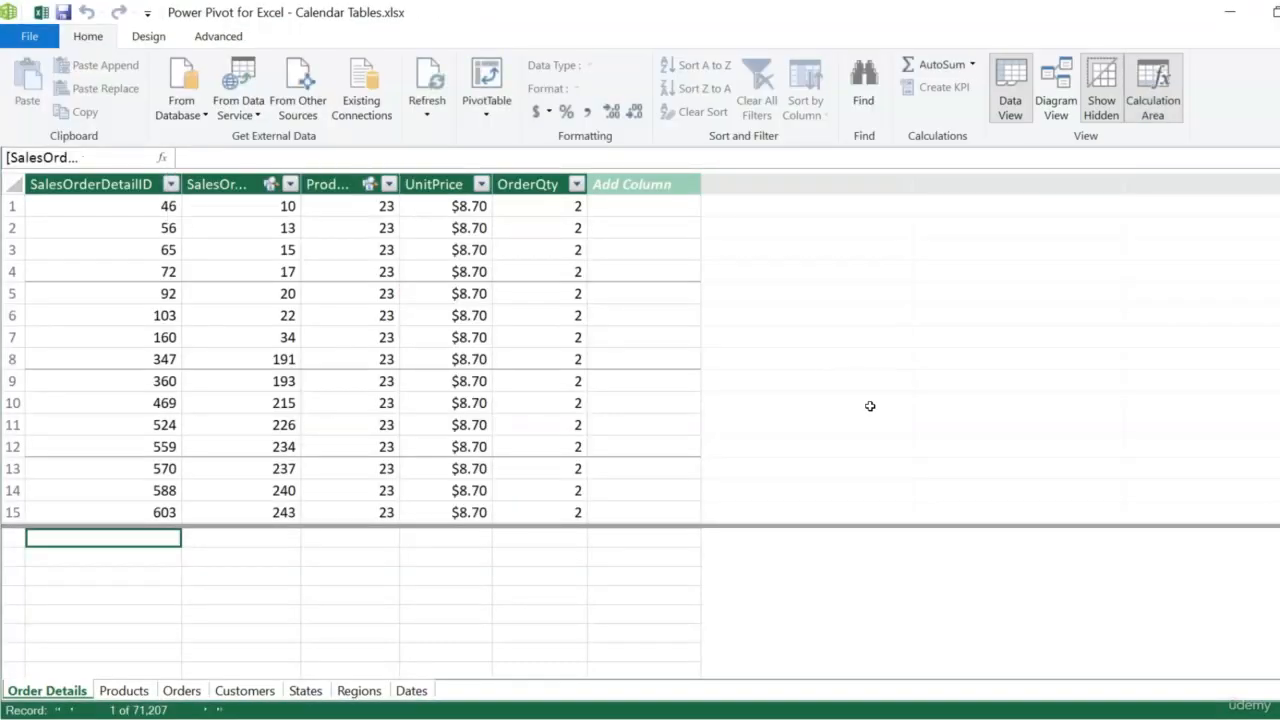
pyautogui.click(1057, 108)
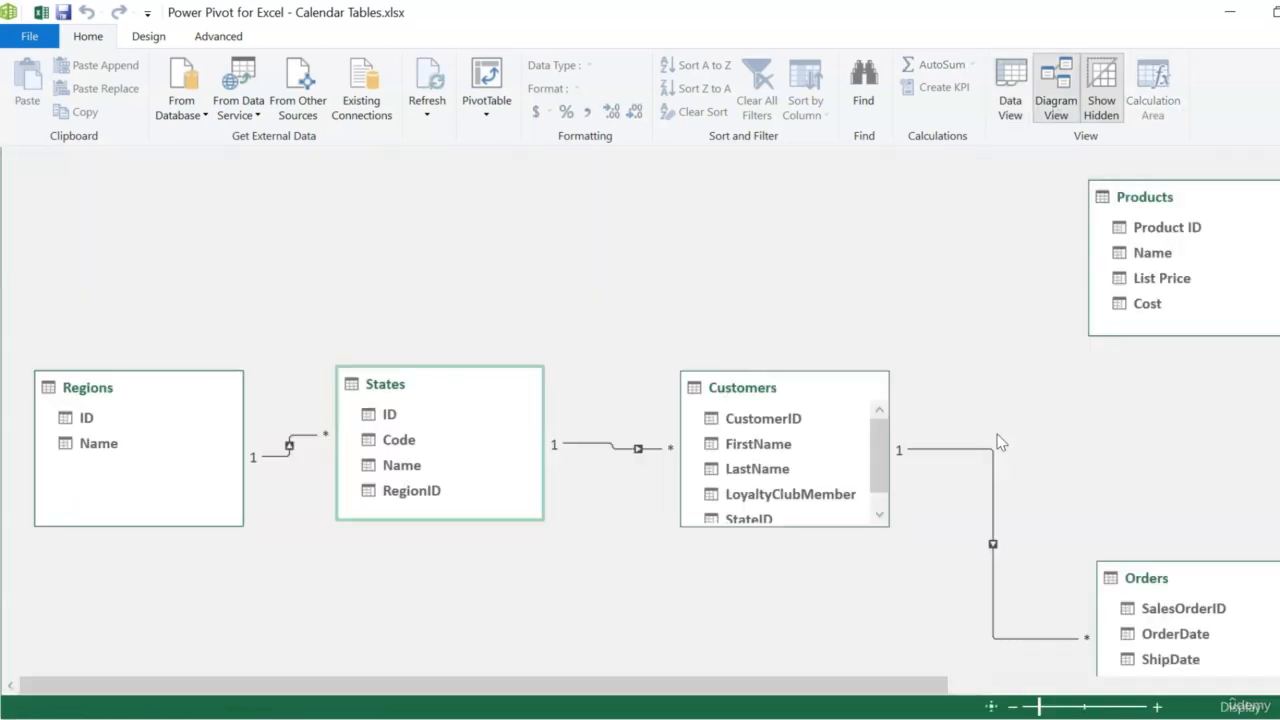
pyautogui.click(1014, 706)
pyautogui.click(1013, 706)
pyautogui.click(1013, 706)
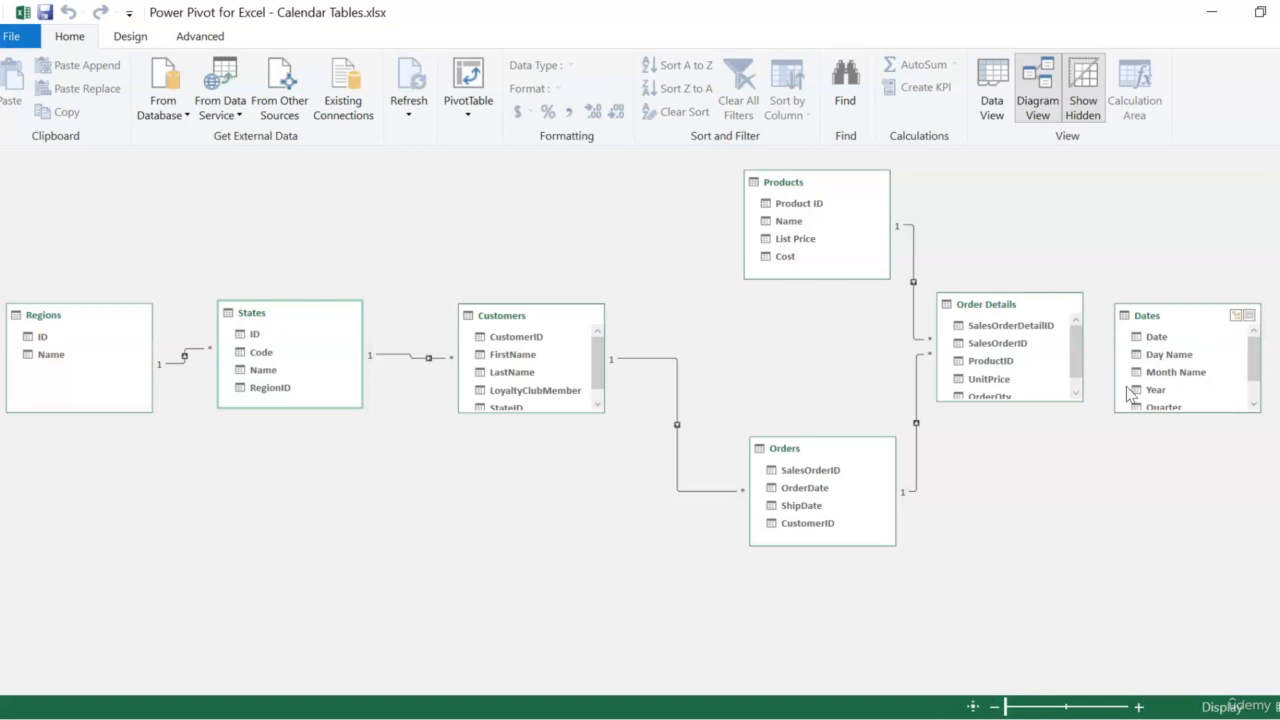
# - Move the Dates table in the diagram beneath the Customers table, beside Orders
pyautogui.click(1190, 327)
pyautogui.moveTo(1190, 327); pyautogui.dragTo(535, 496)
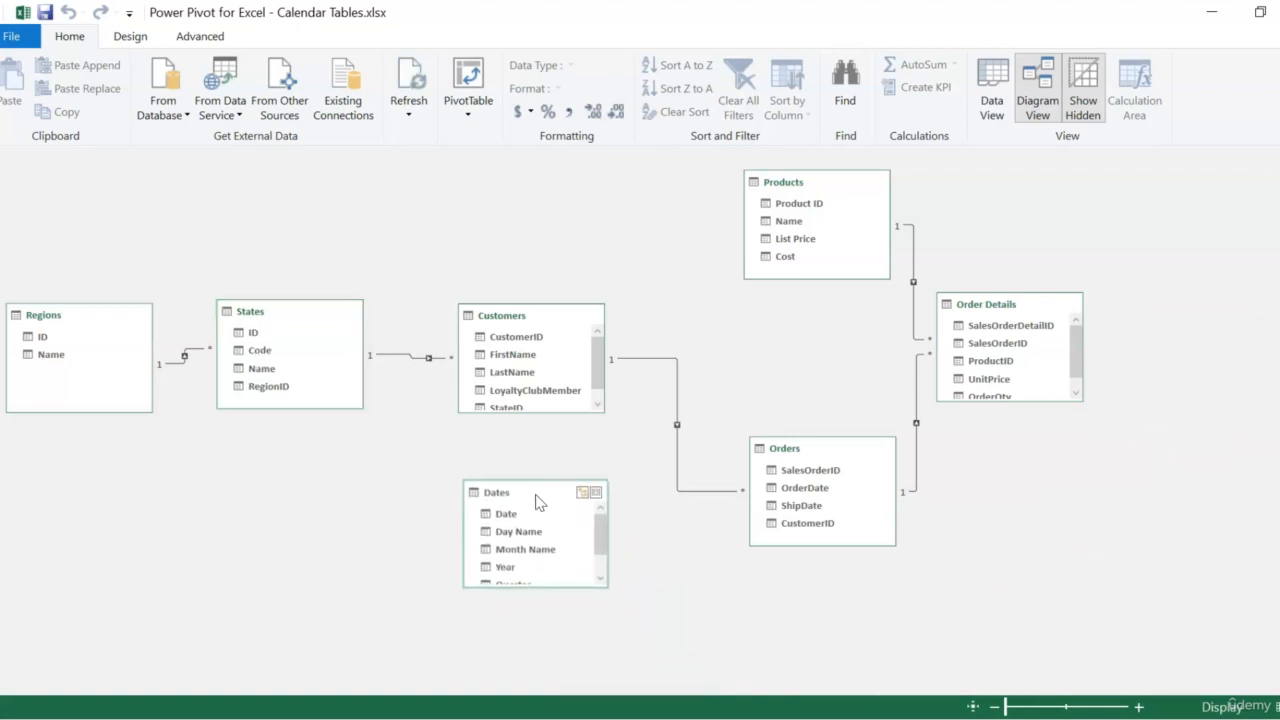
pyautogui.moveTo(594, 588); pyautogui.dragTo(596, 566)
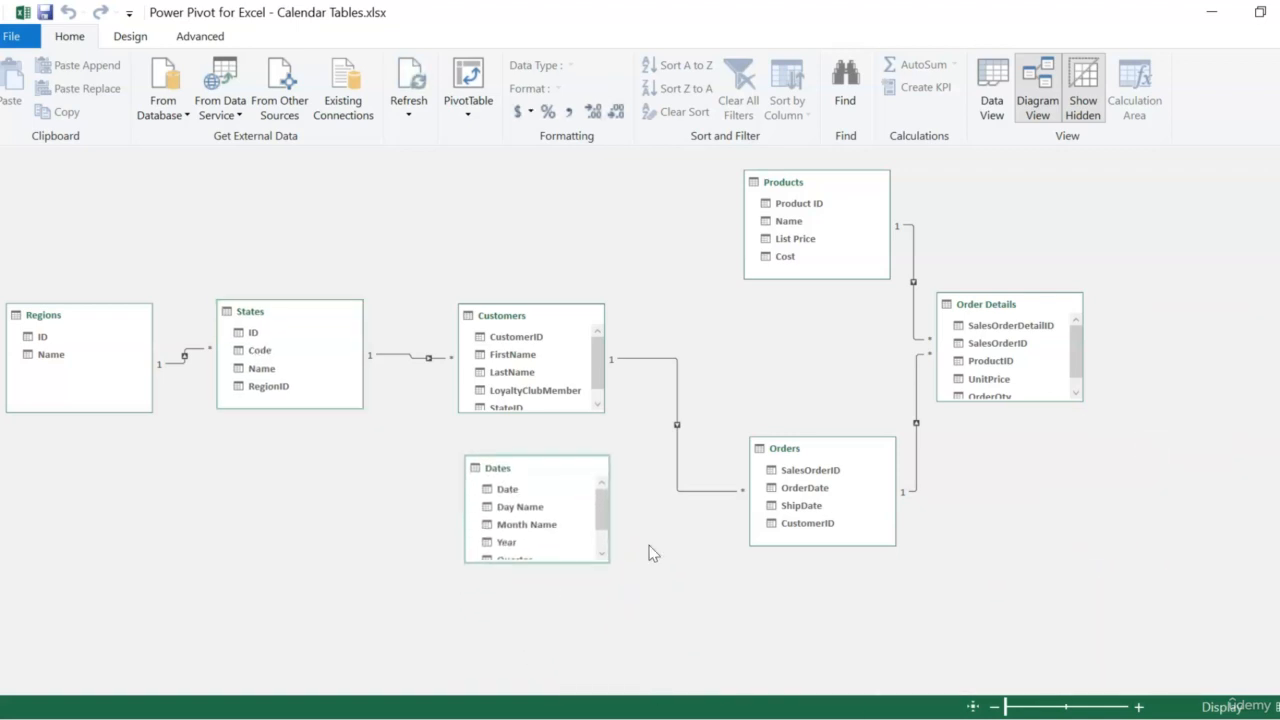
# - Relate the Date field of Dates to the OrderDate field of Orders and return to the Excel workbook
pyautogui.click(508, 493)
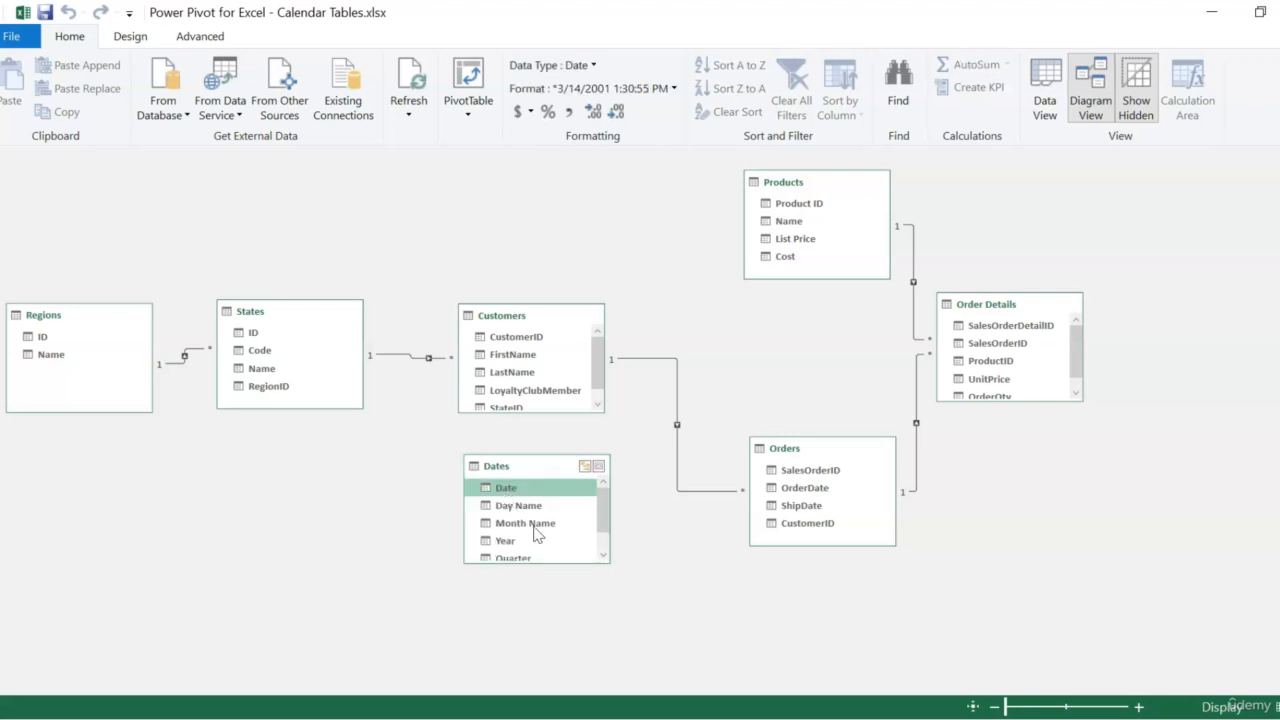
pyautogui.moveTo(513, 492); pyautogui.dragTo(820, 491)
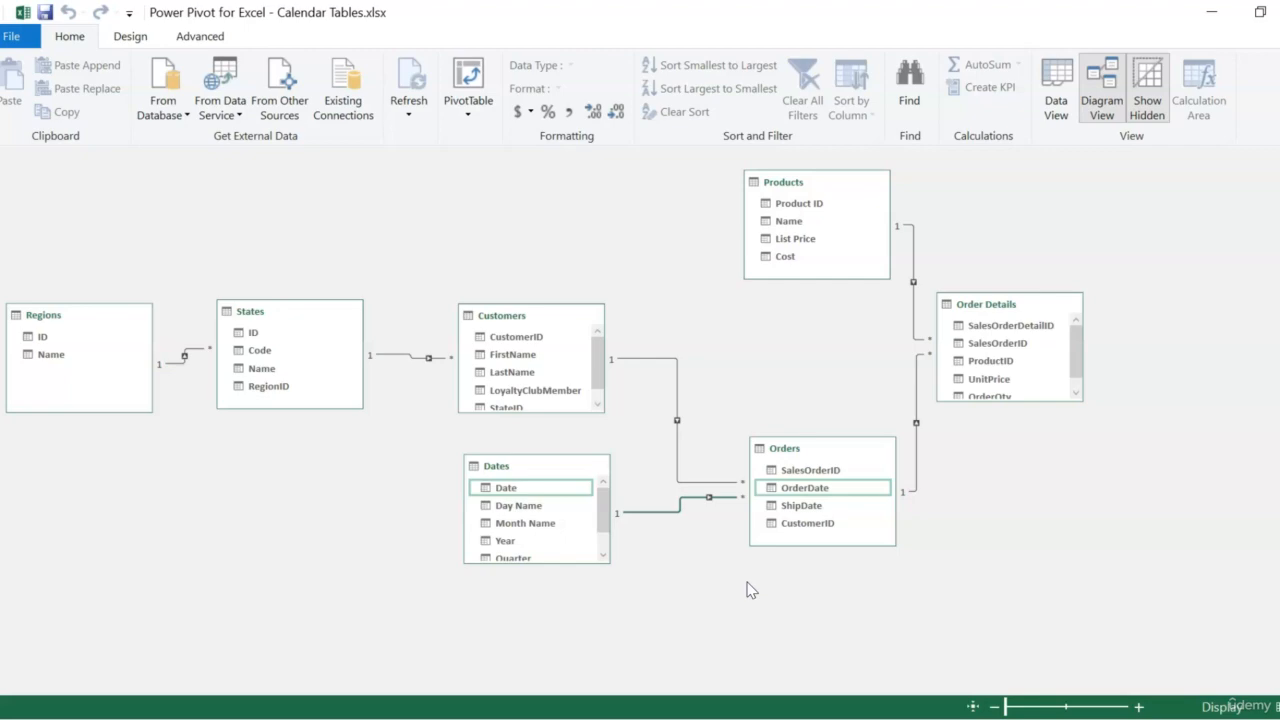
pyautogui.click(1279, 12)
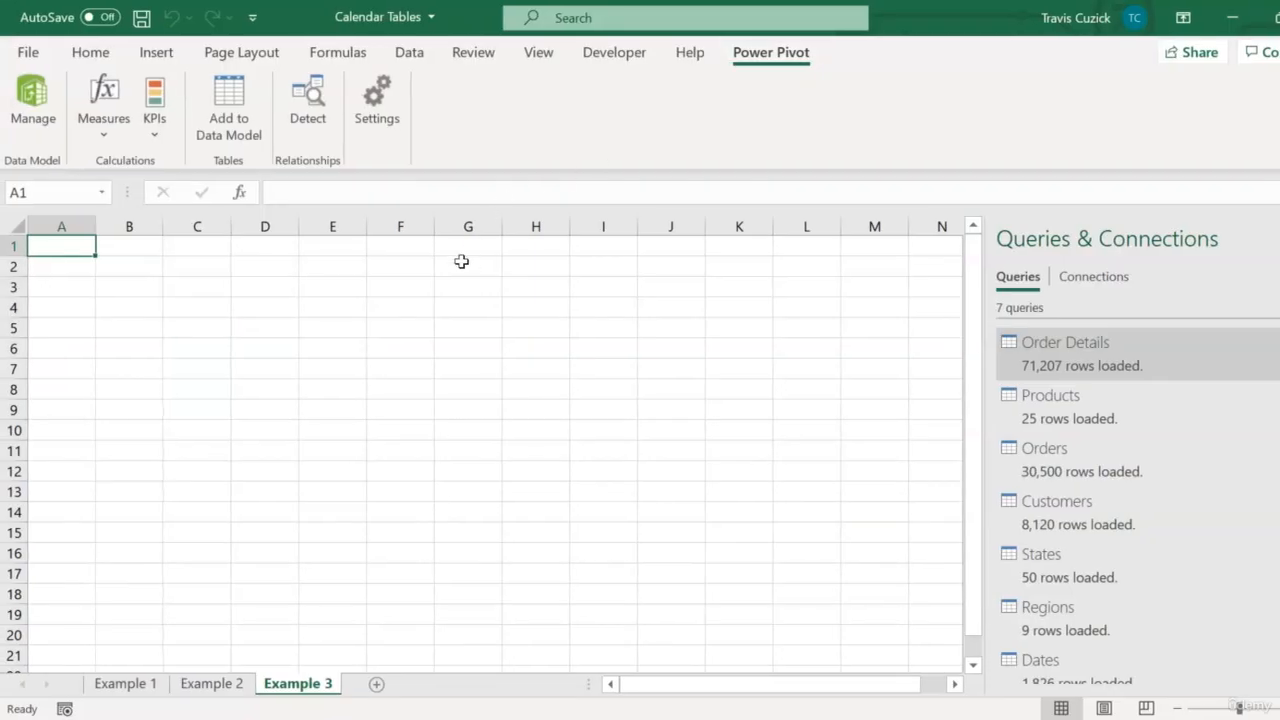
# - Insert a PivotTable based on the workbook's Data Model at cell A1 of the existing Example 3 worksheet
pyautogui.click(160, 53)
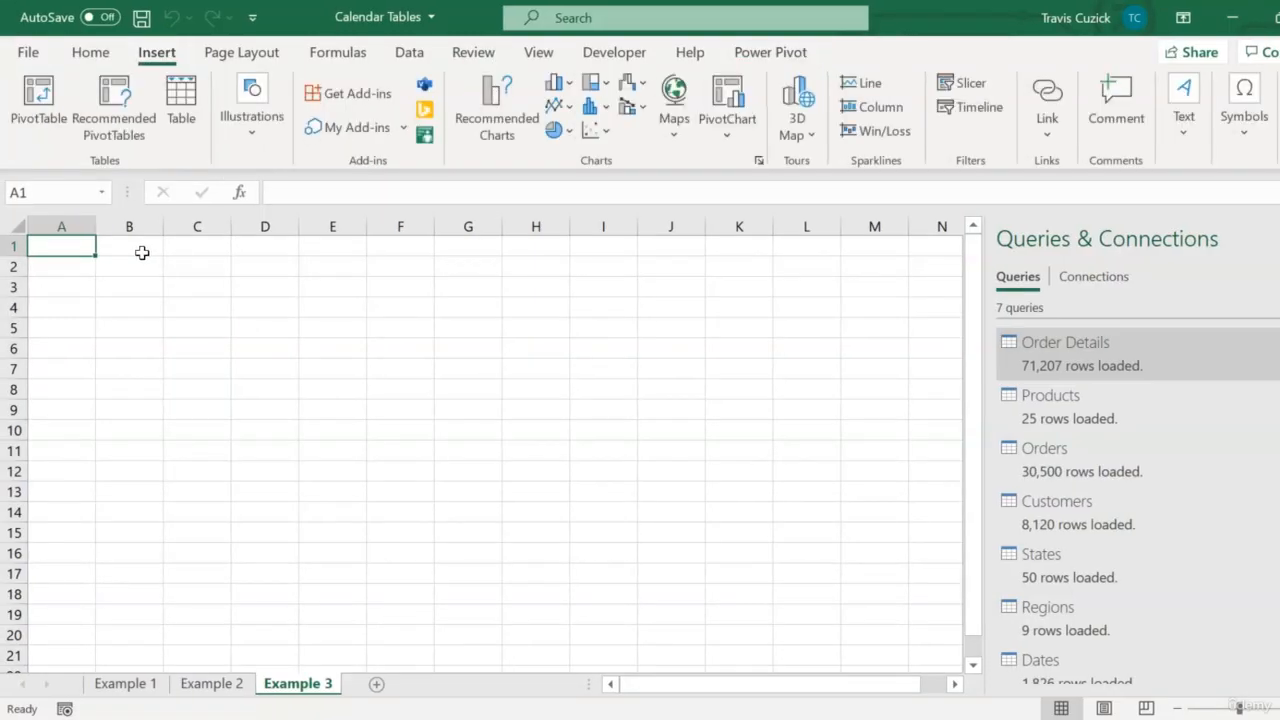
pyautogui.click(40, 114)
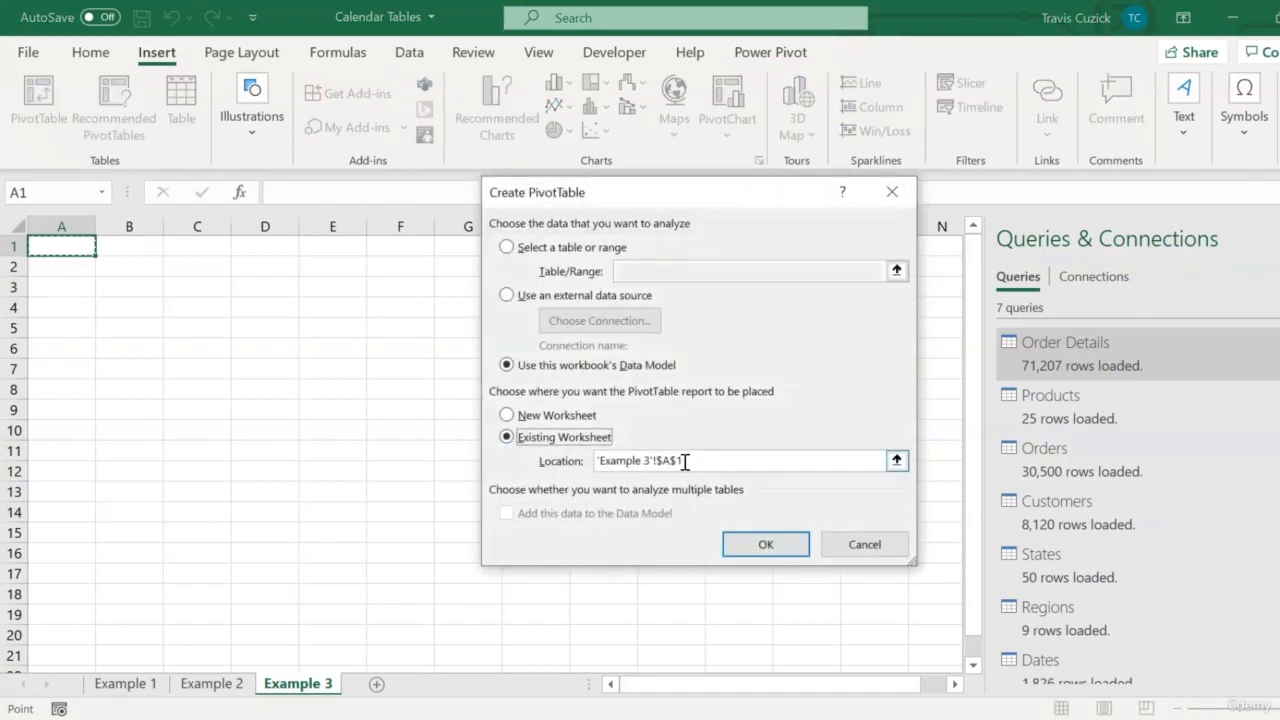
pyautogui.click(752, 547)
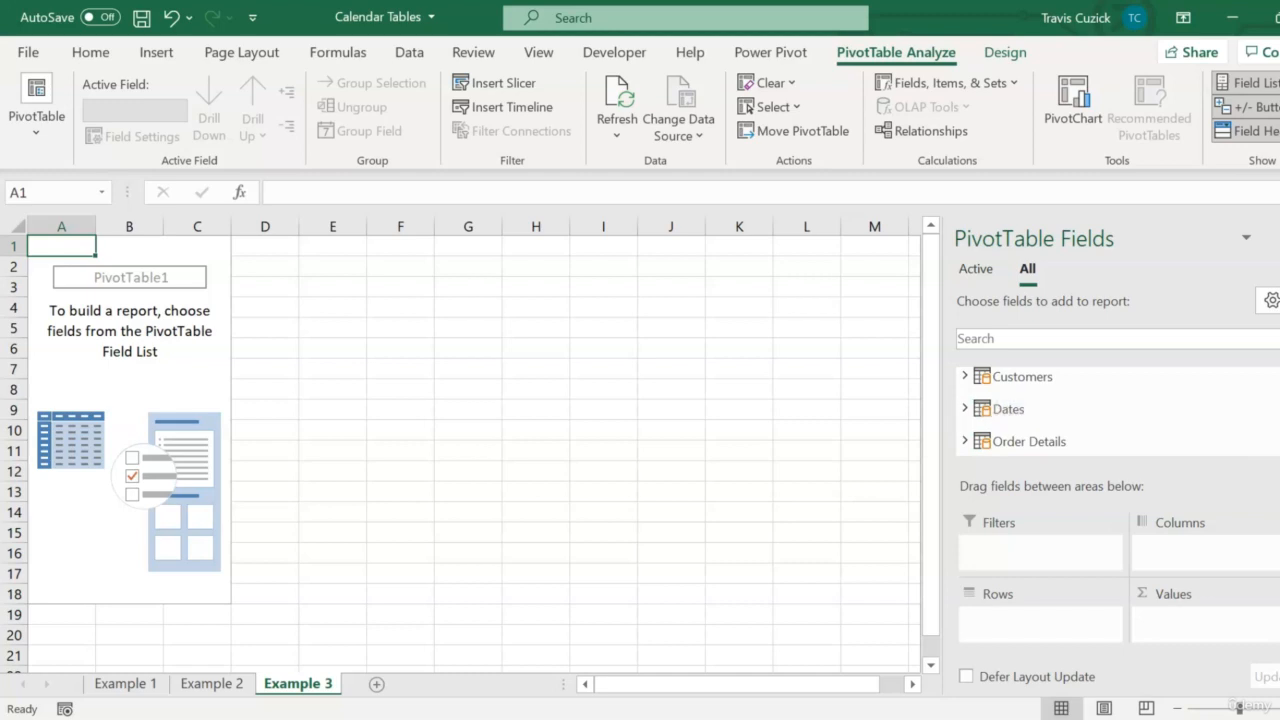
# - Add SalesOrderID from the Orders table to the PivotTable values and summarize it by Count
pyautogui.scroll(-1, 1100, 410)
pyautogui.click(966, 406)
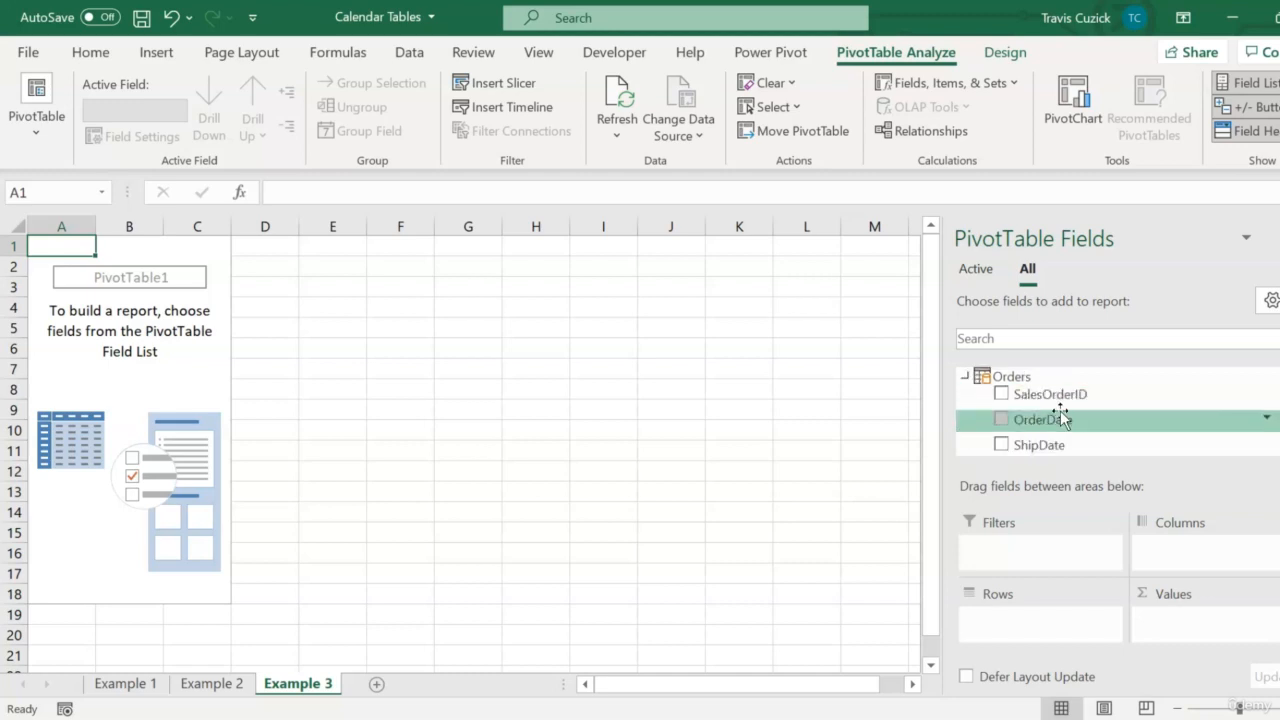
pyautogui.scroll(-2, 1077, 400)
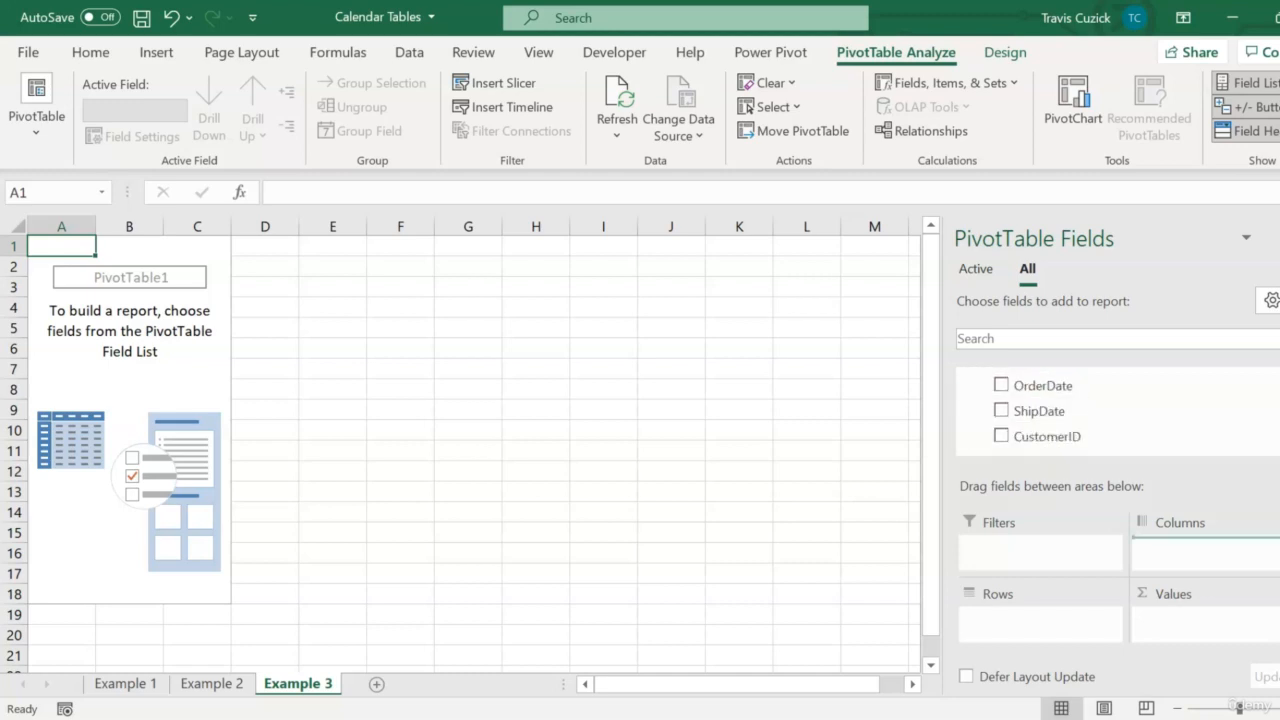
pyautogui.moveTo(1180, 540); pyautogui.dragTo(1208, 620)
pyautogui.click(1205, 621)
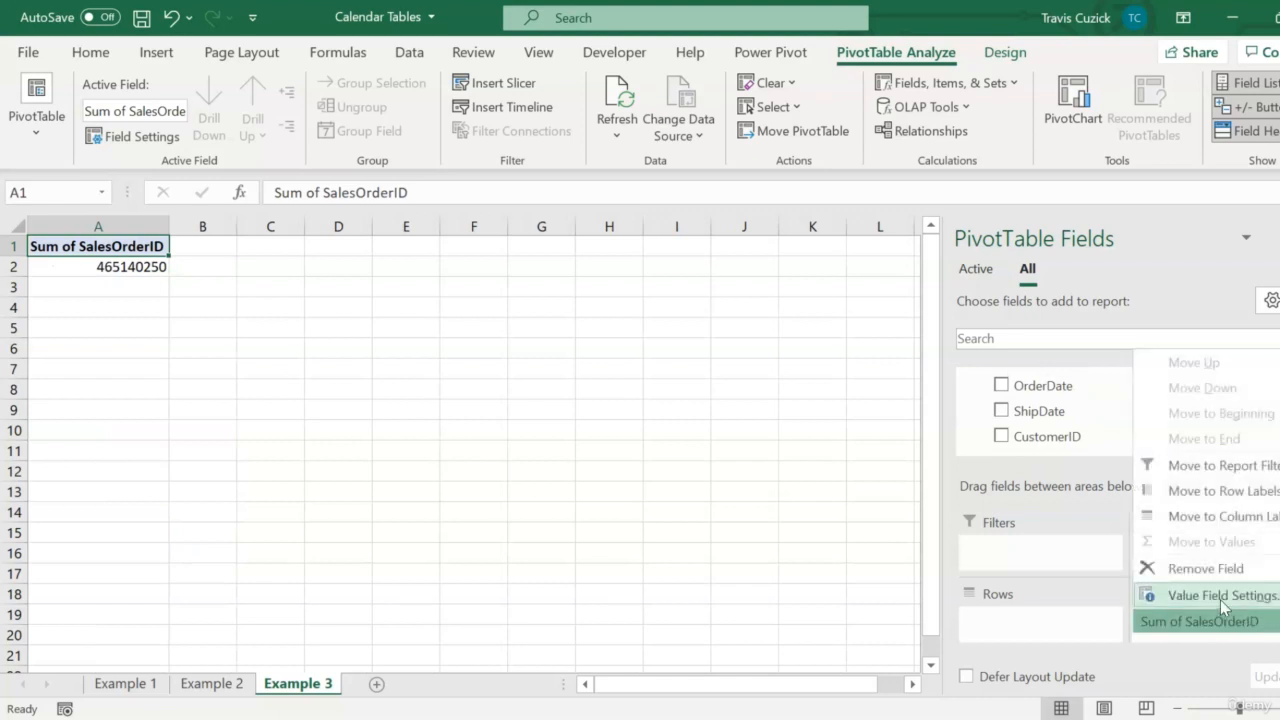
pyautogui.click(1220, 596)
pyautogui.click(603, 410)
pyautogui.click(758, 532)
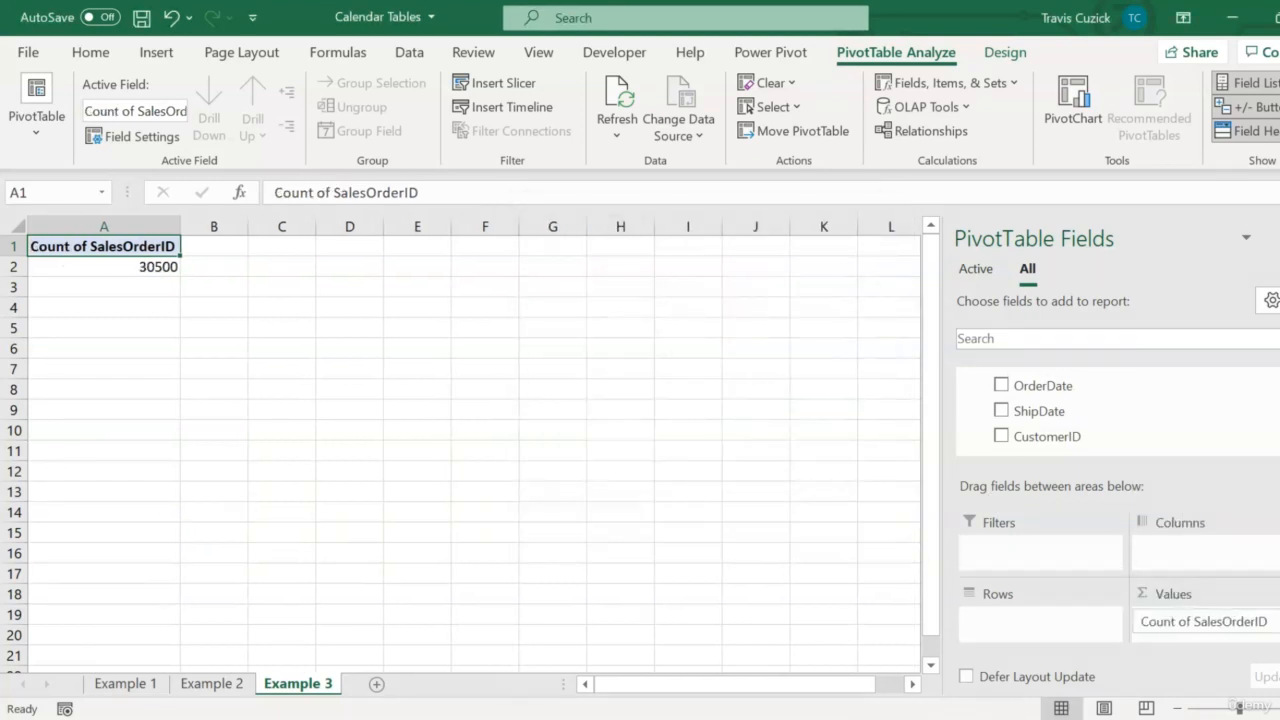
# - Add Day Name from the Dates table to the PivotTable rows
pyautogui.scroll(3, 1100, 410)
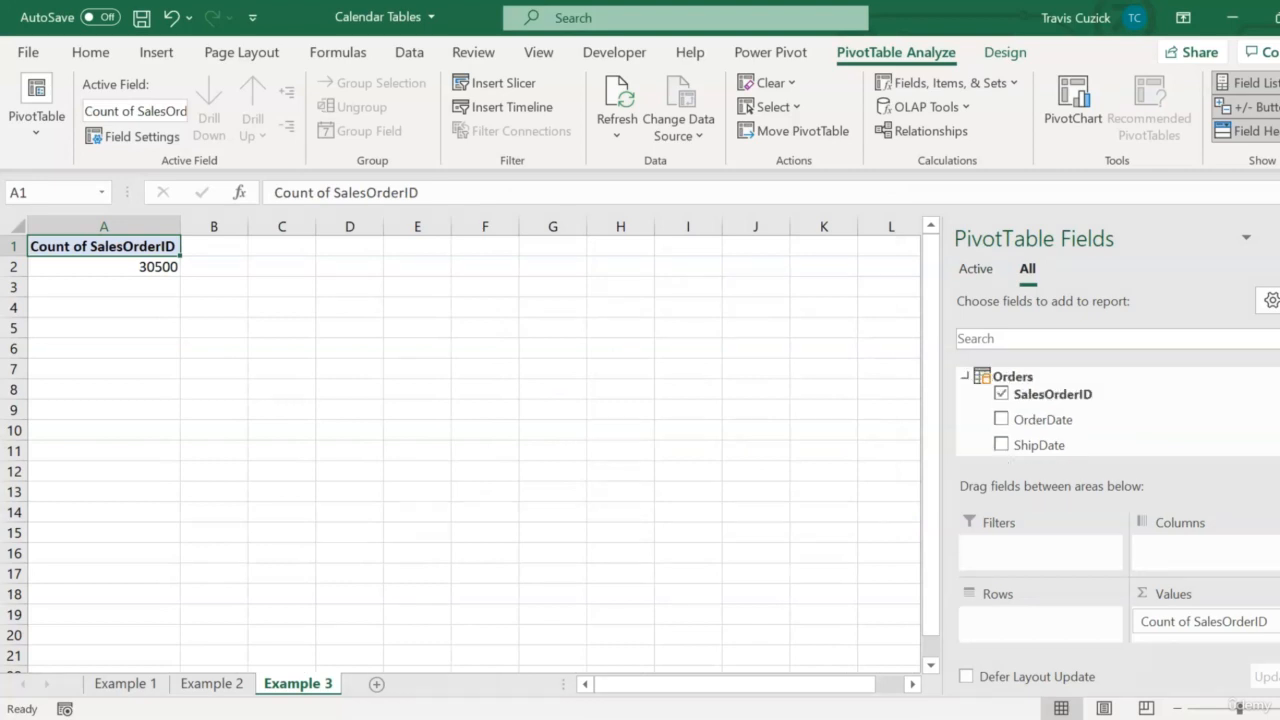
pyautogui.scroll(-1, 971, 421)
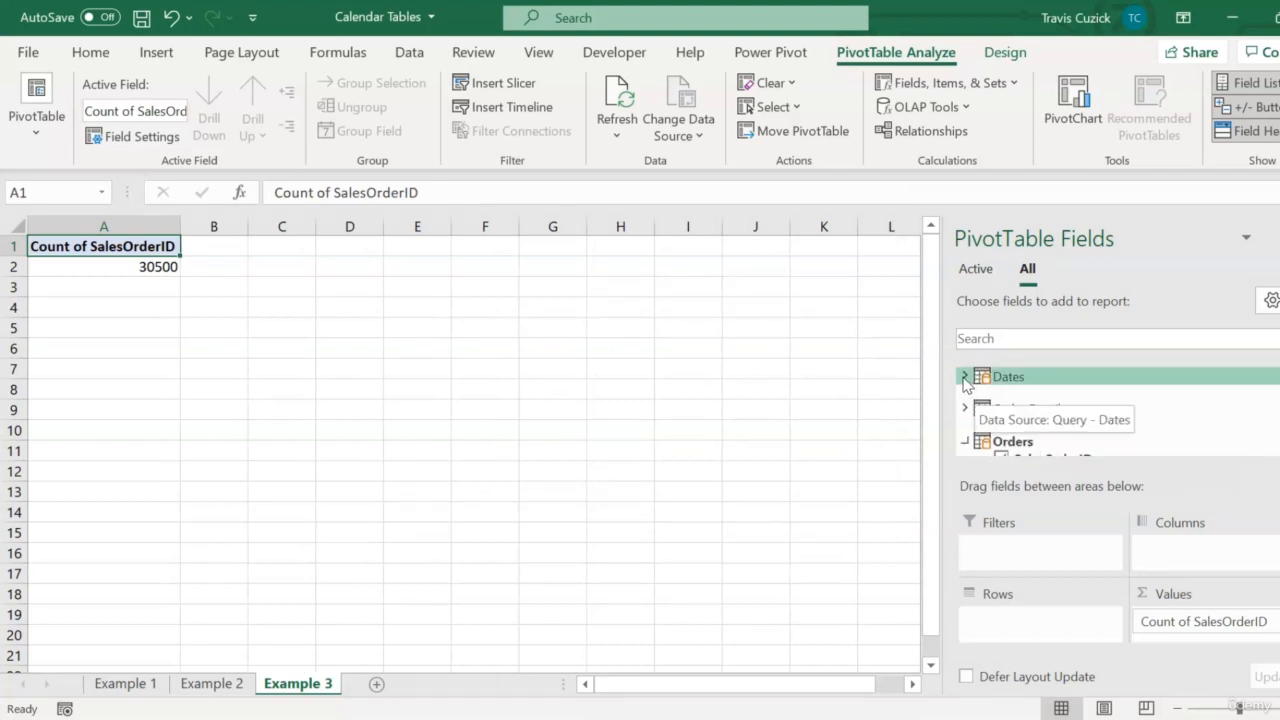
pyautogui.click(965, 377)
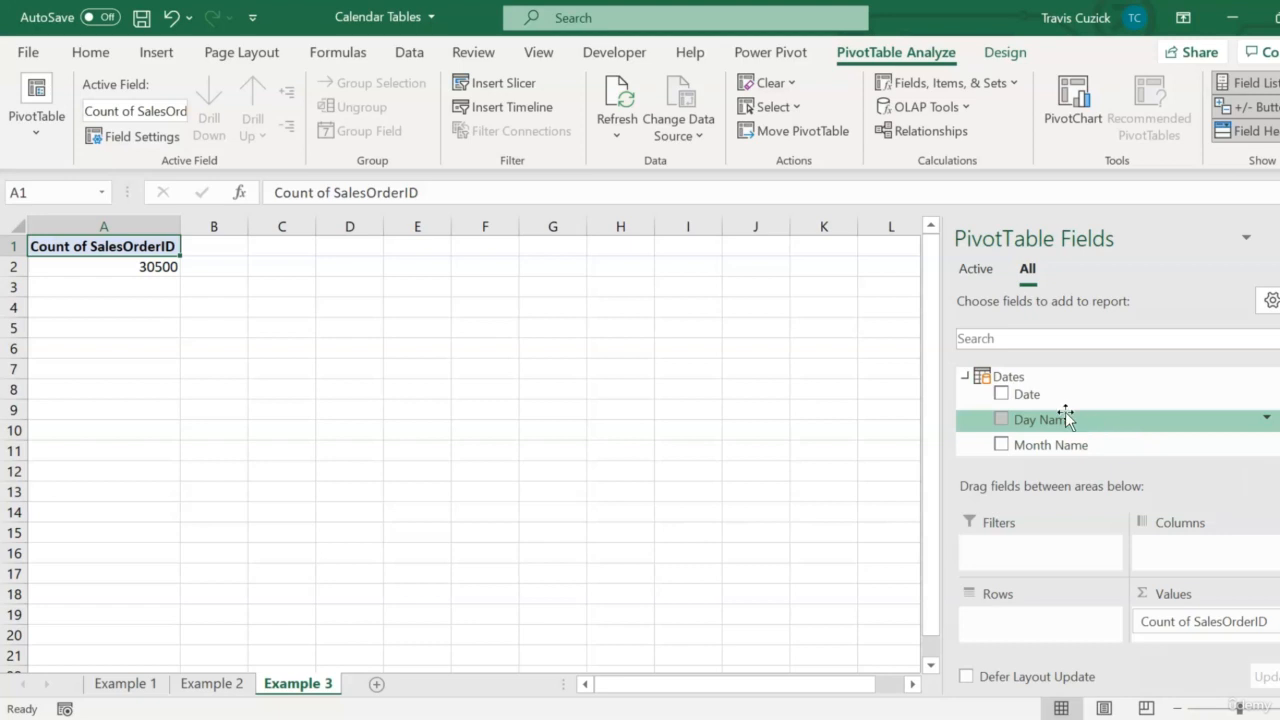
pyautogui.moveTo(1066, 416); pyautogui.dragTo(1058, 614)
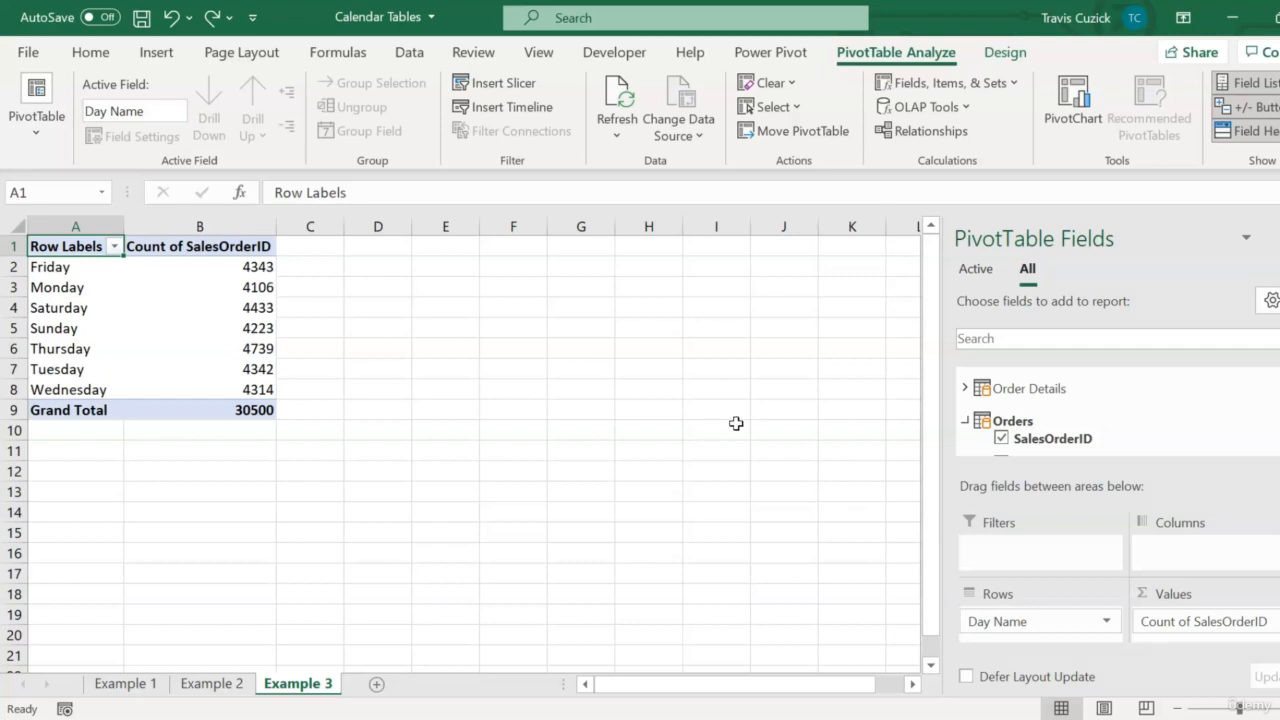
# - Sort the Day Name rows ascending with automatic sorting off and the Sunday, Monday, Tuesday custom list as first key sort order
pyautogui.click(115, 247)
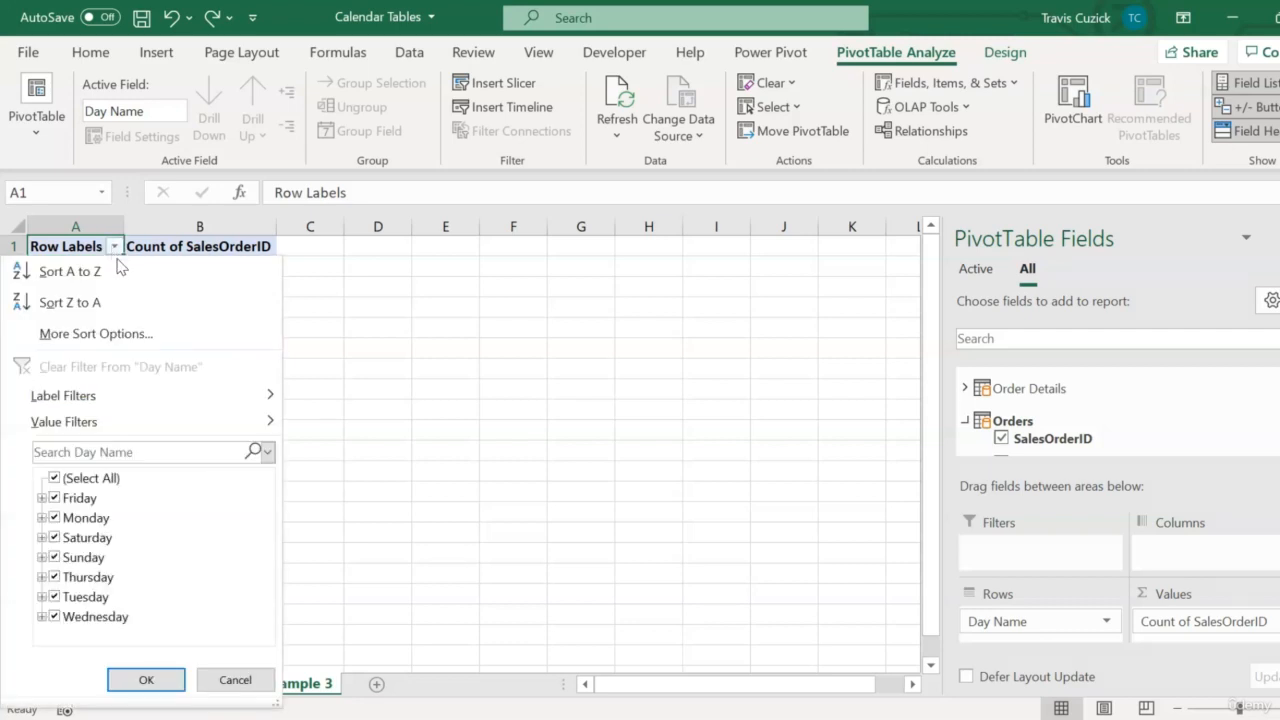
pyautogui.click(135, 334)
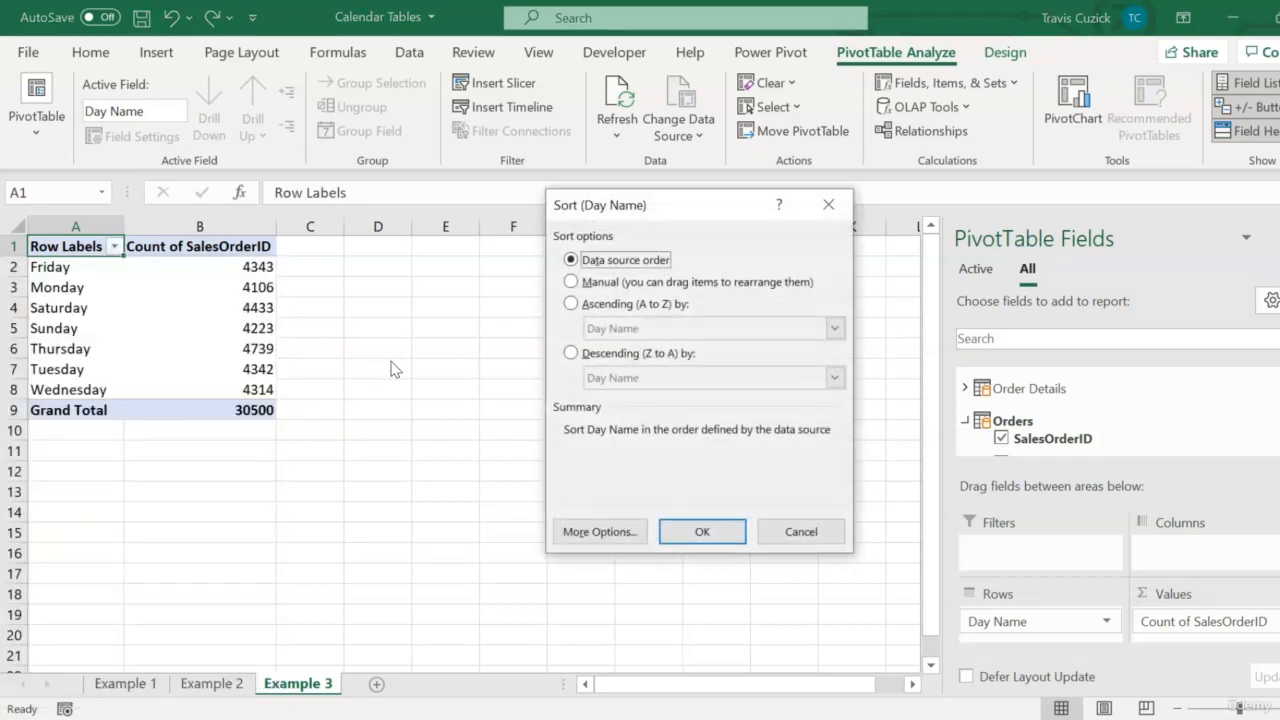
pyautogui.click(572, 304)
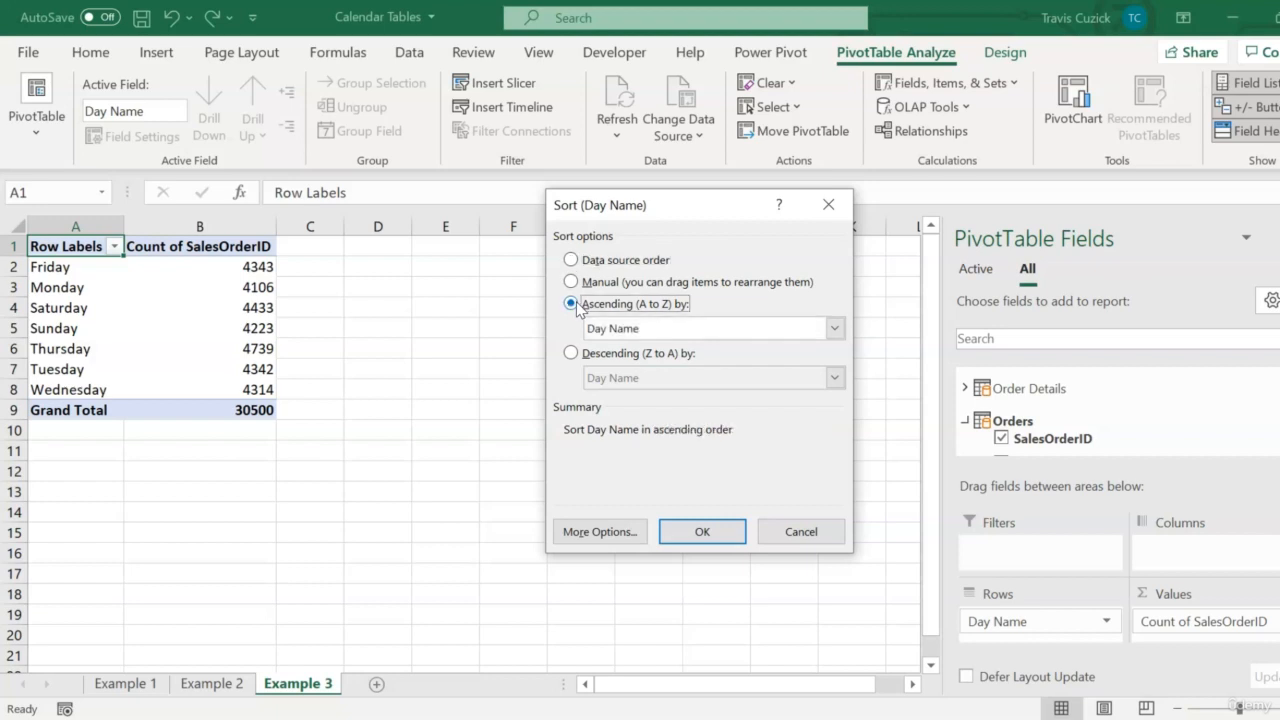
pyautogui.click(600, 532)
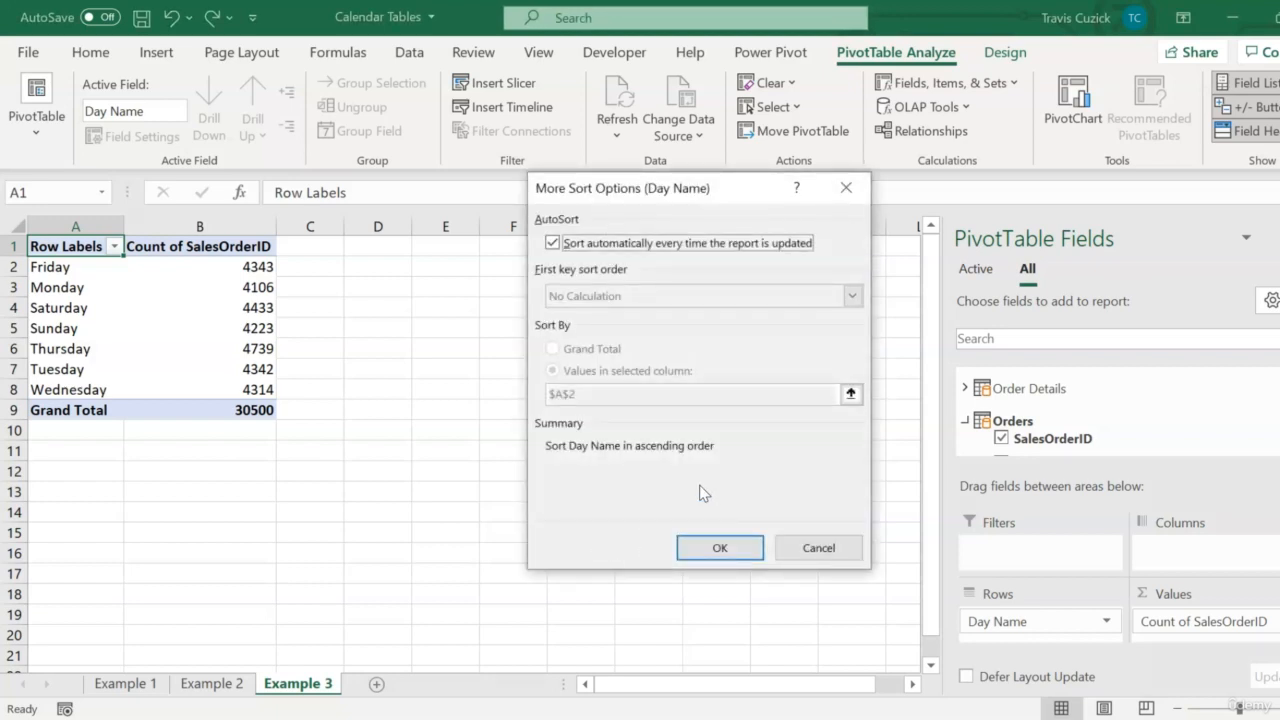
pyautogui.click(550, 244)
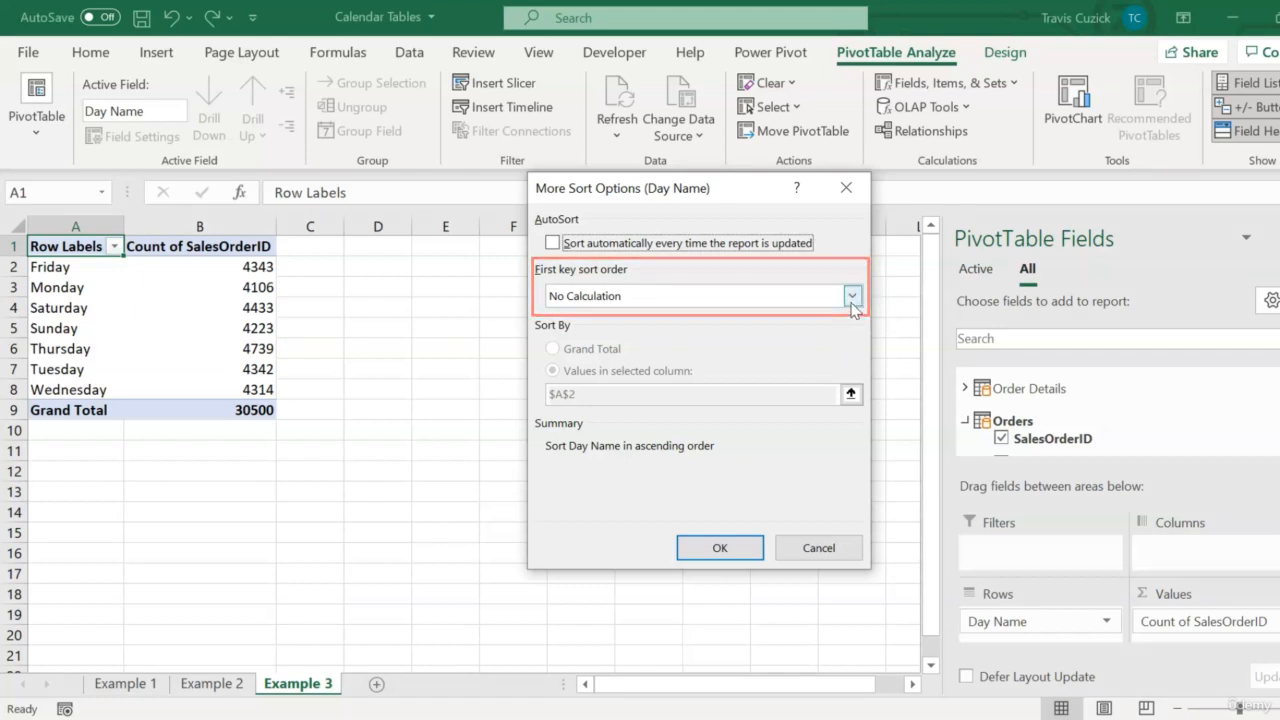
pyautogui.click(852, 297)
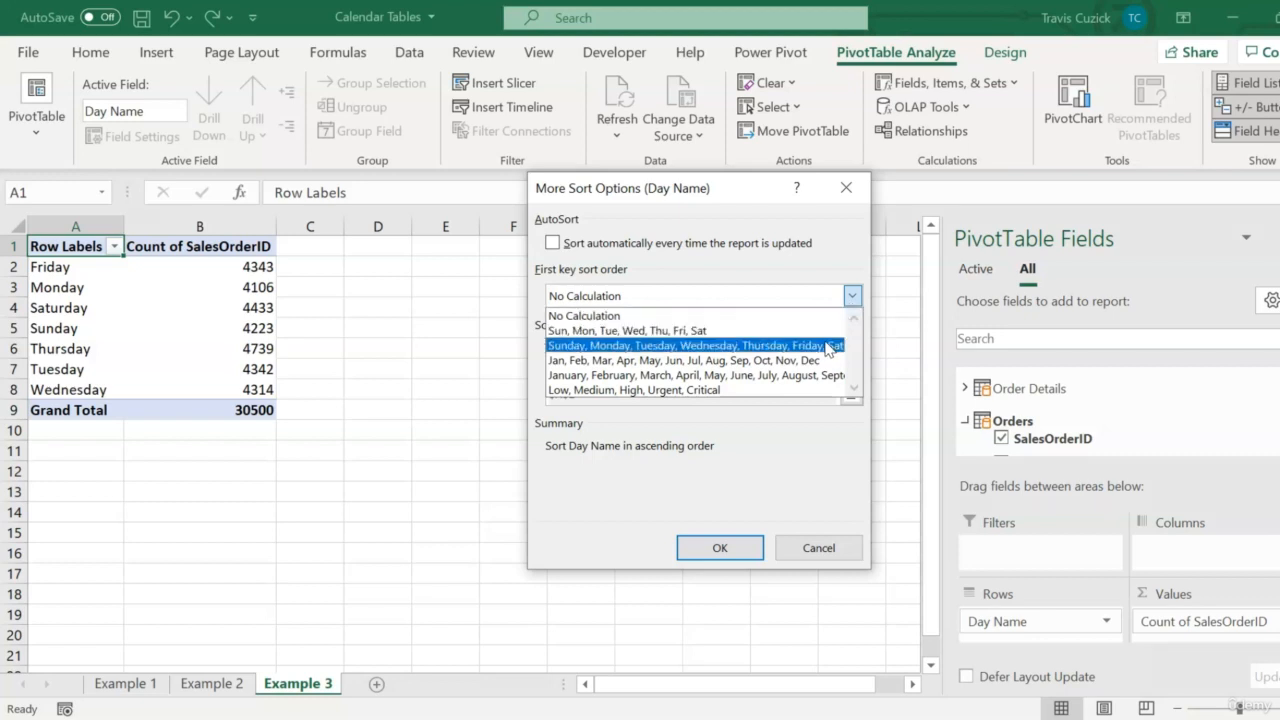
pyautogui.click(826, 345)
pyautogui.click(721, 552)
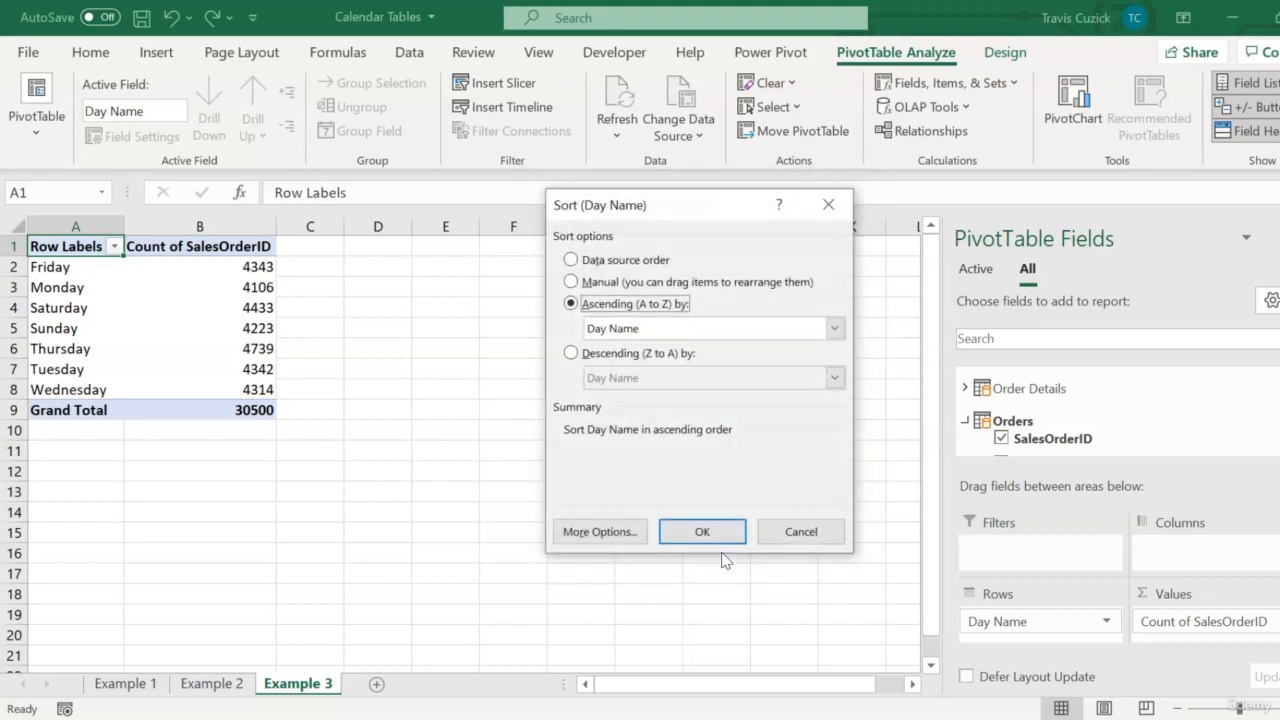
pyautogui.click(713, 527)
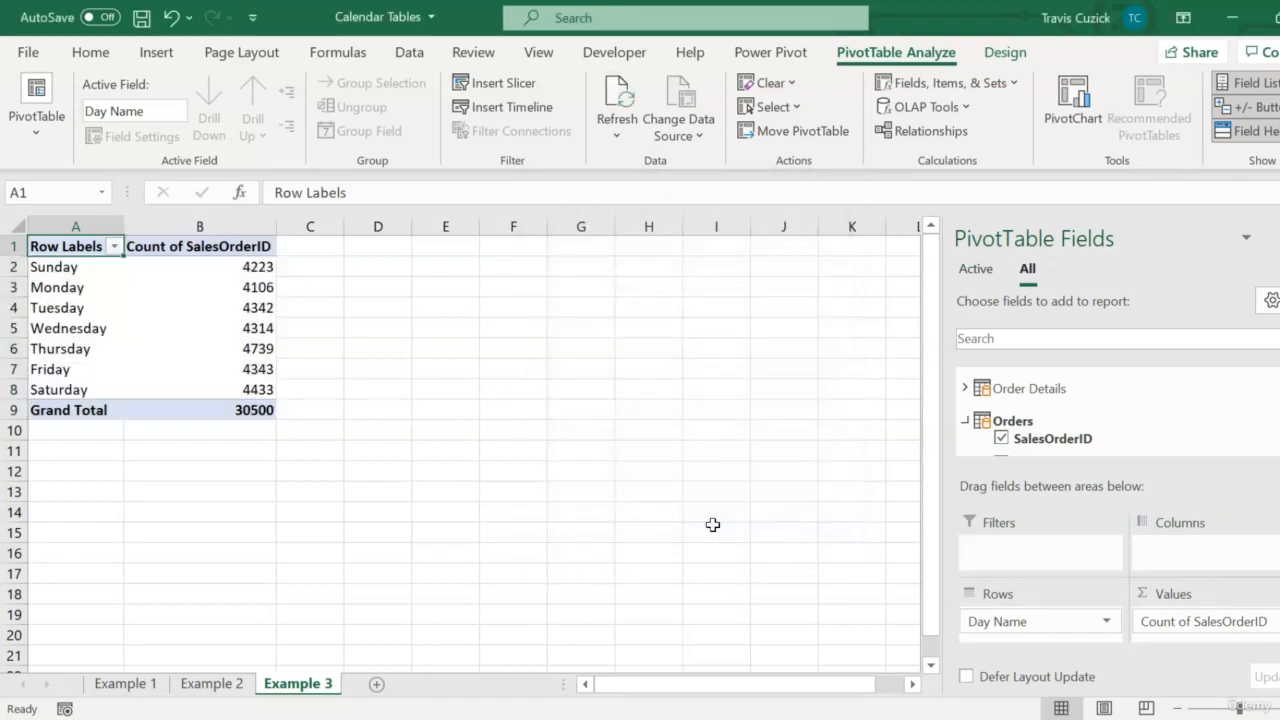